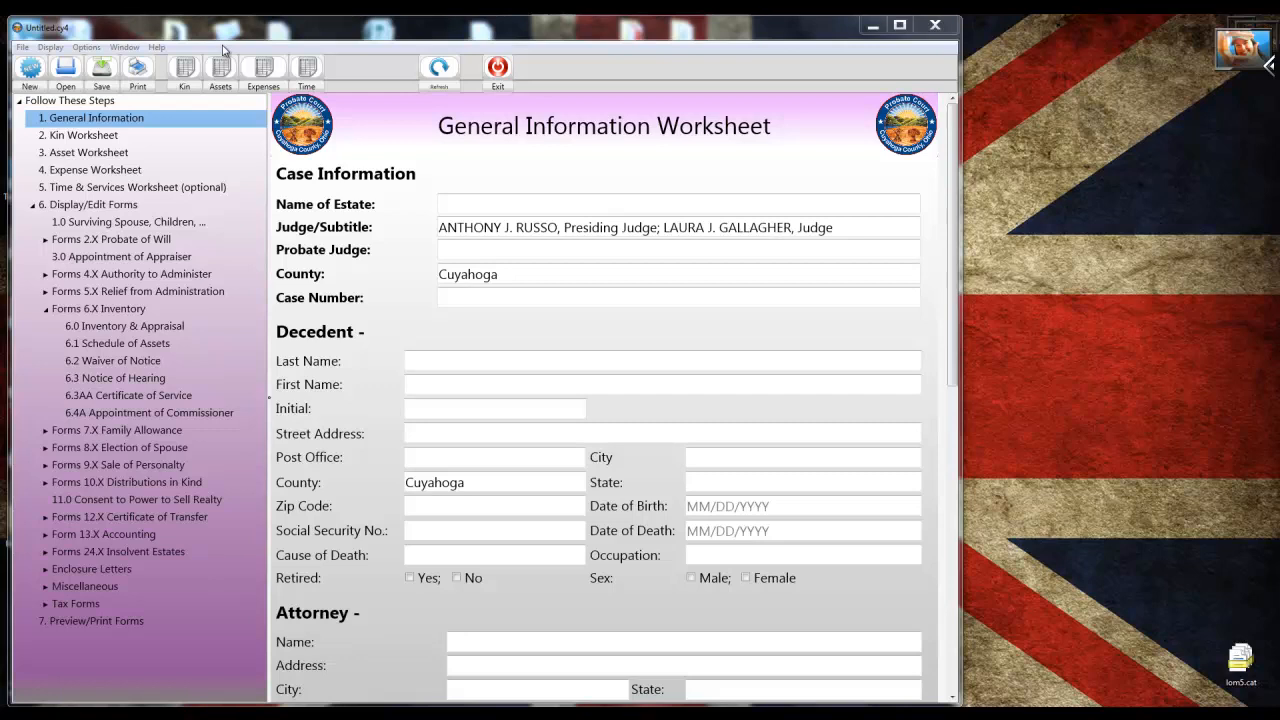
Open the recent case file YouTube FAQ 4 Pretty Printing.cy4 and review its Asset worksheet before closing it.
click(22, 47)
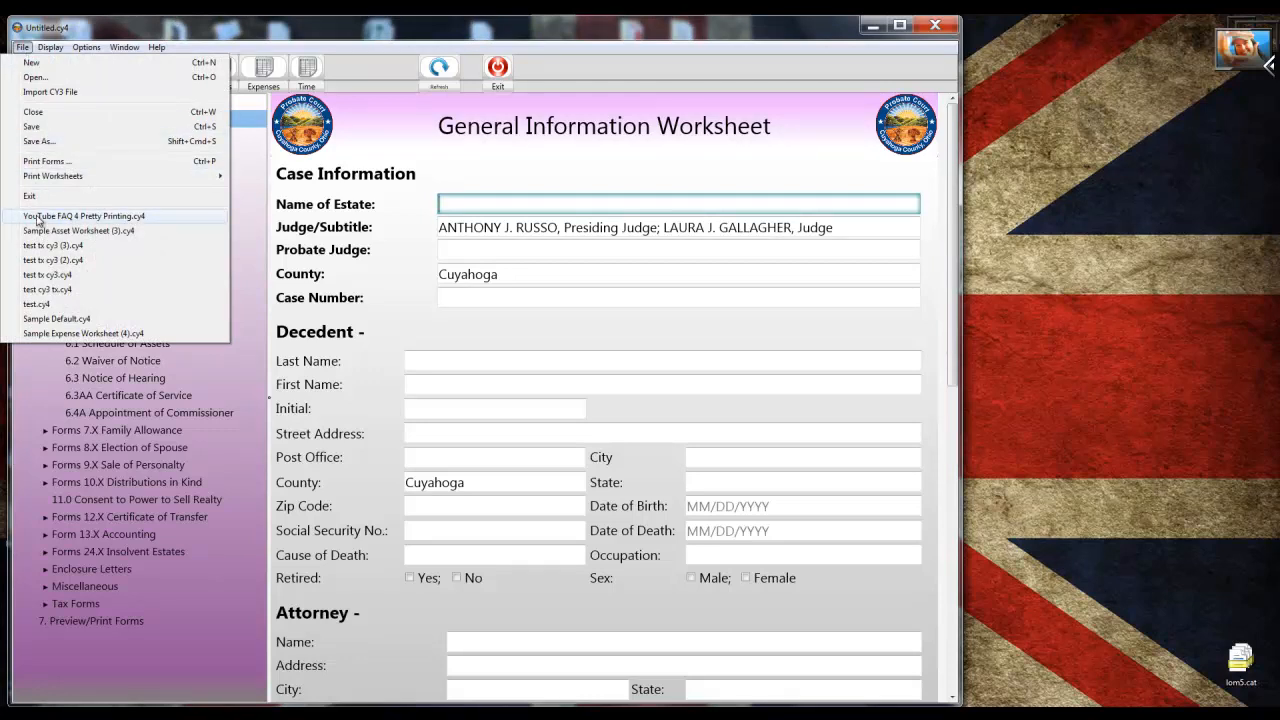
click(38, 219)
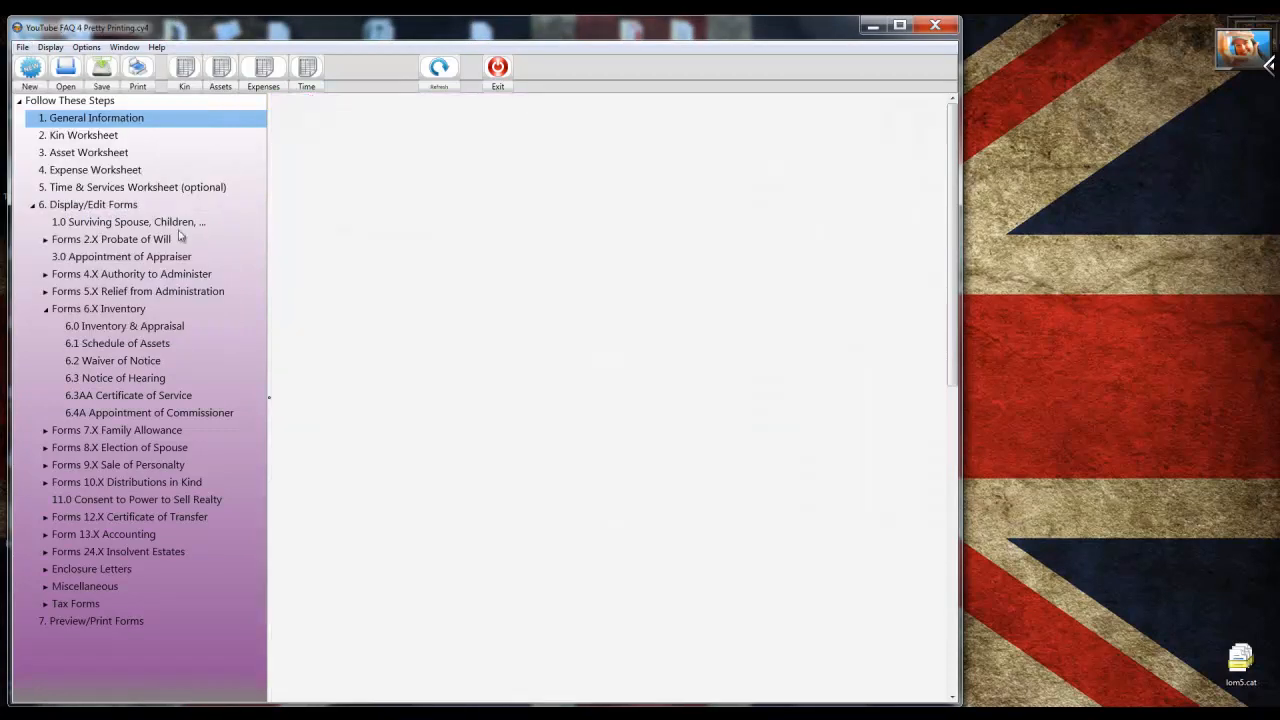
click(220, 70)
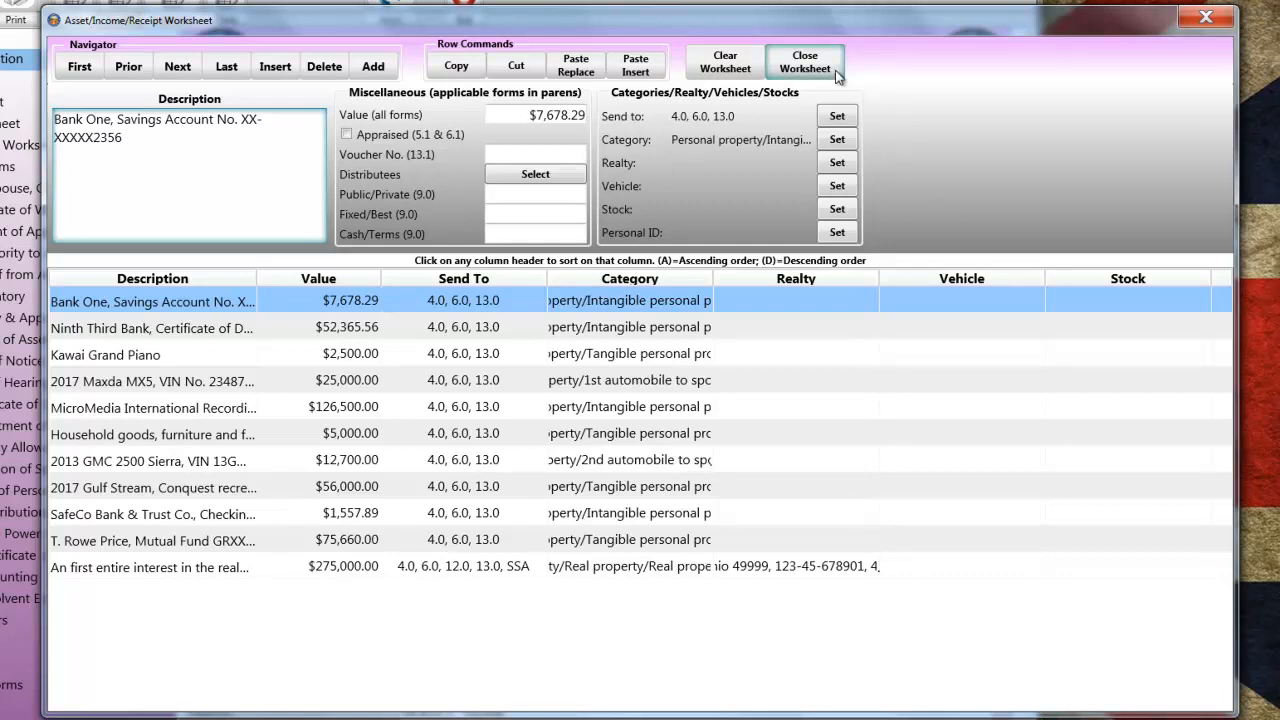
click(805, 62)
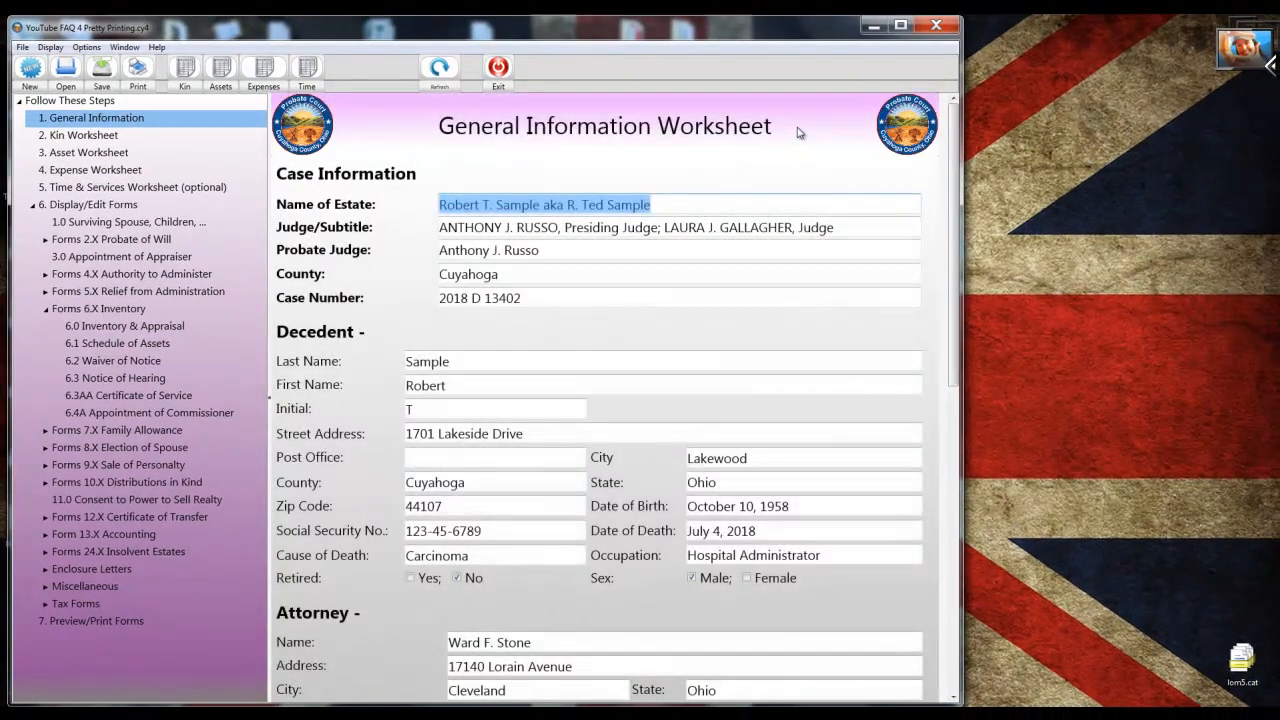
Print-preview only form 6.1 Schedule of Assets, clearing all other form selections first.
click(22, 47)
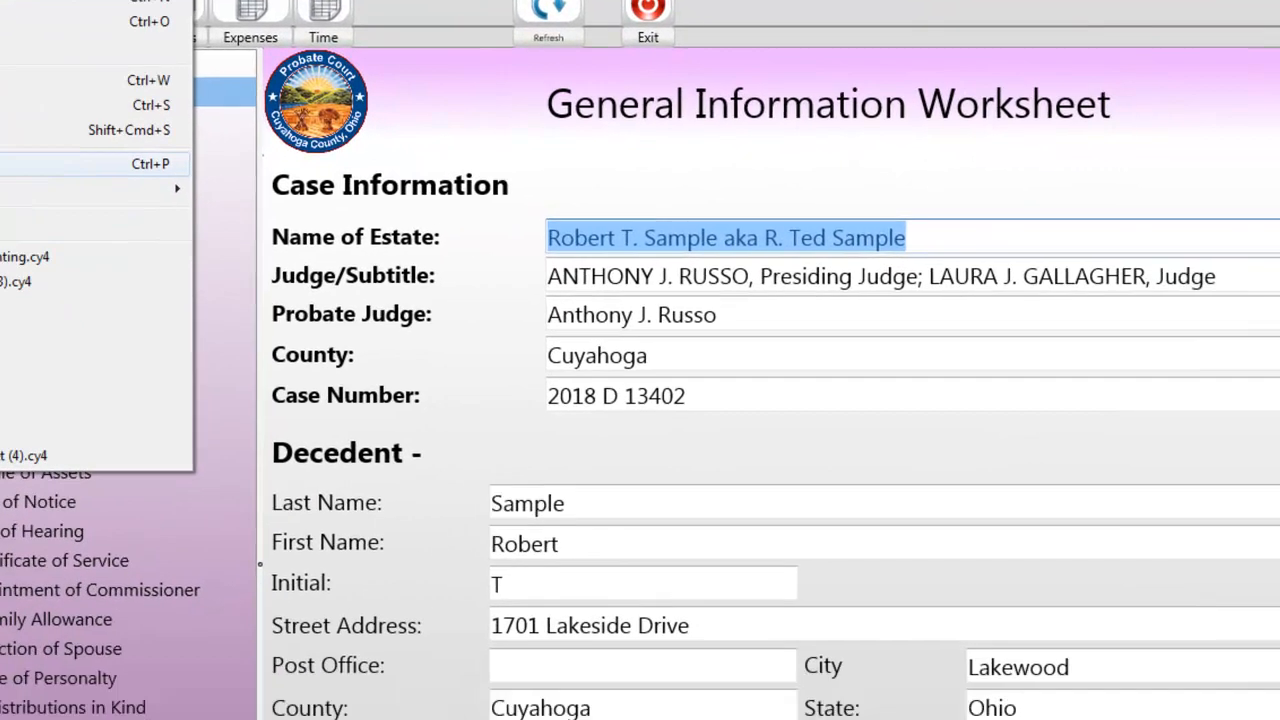
click(20, 164)
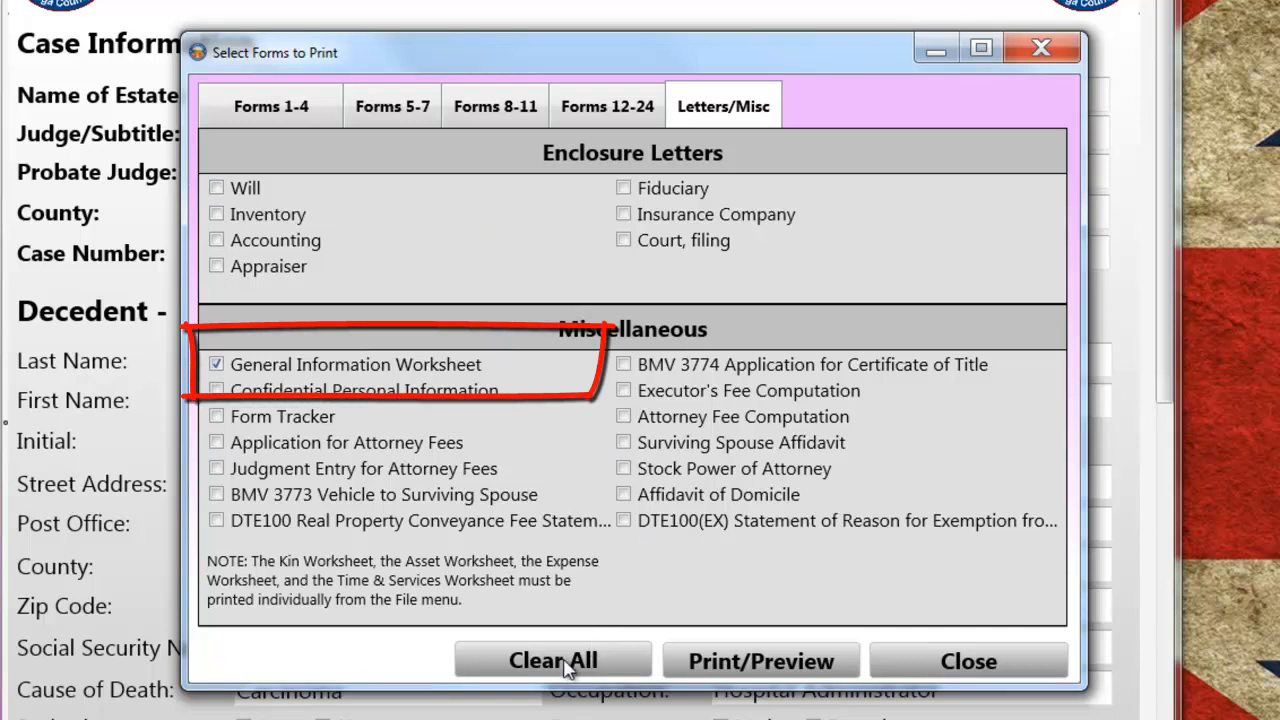
click(565, 664)
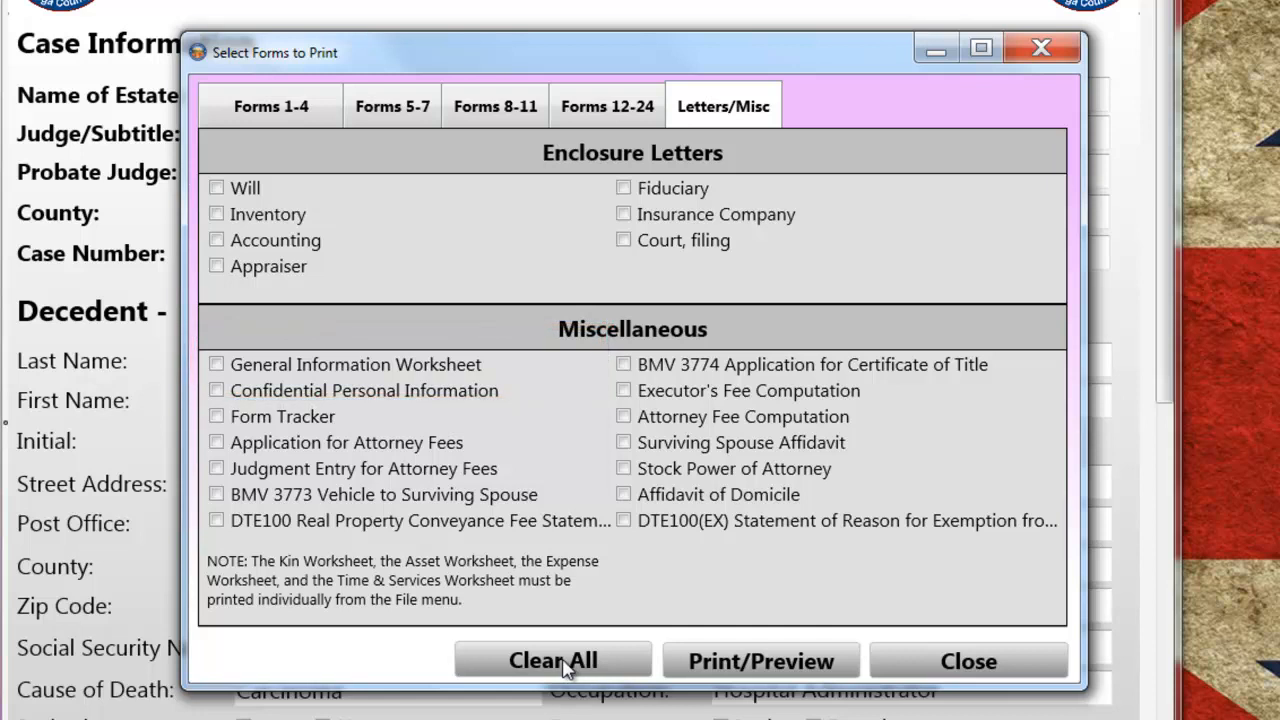
click(413, 120)
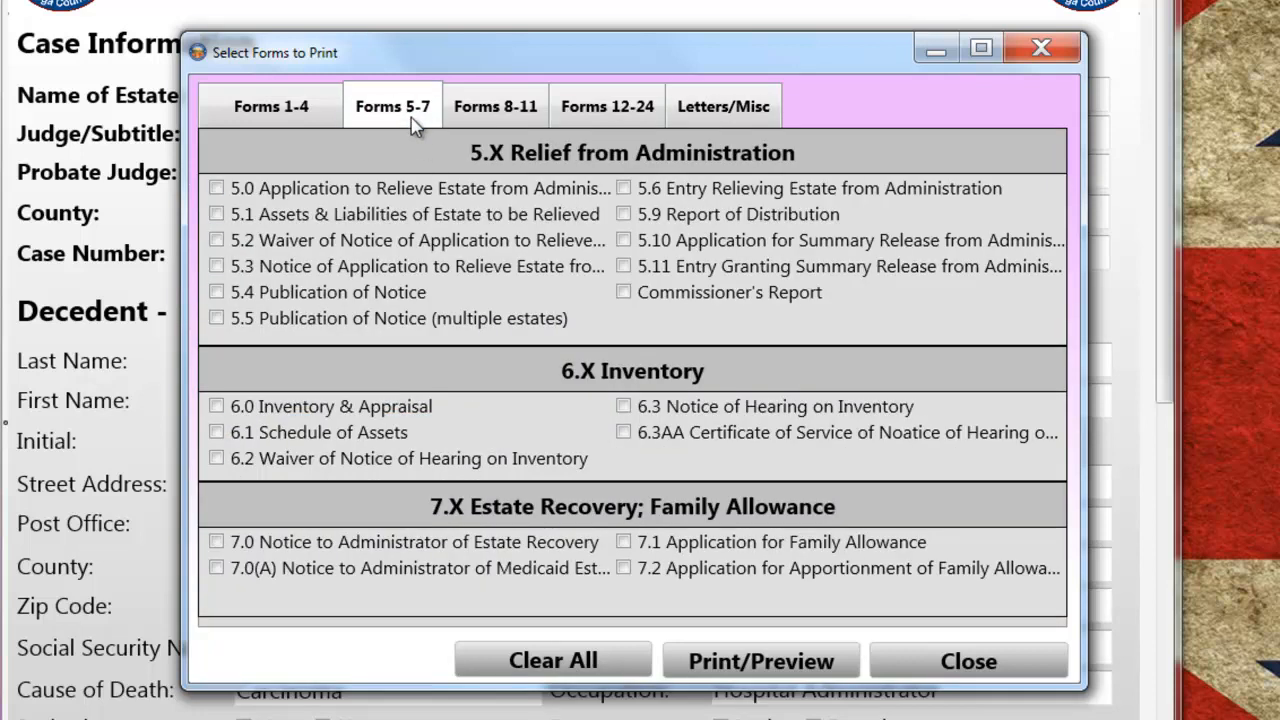
click(217, 434)
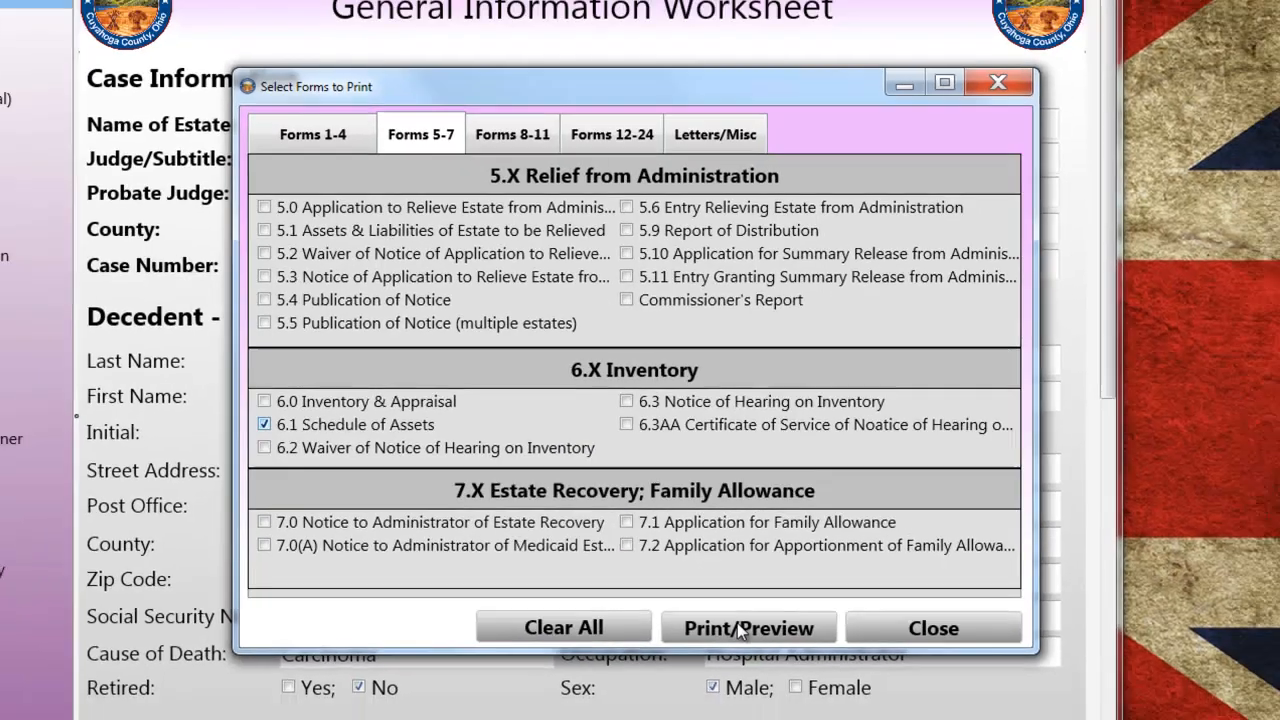
click(752, 653)
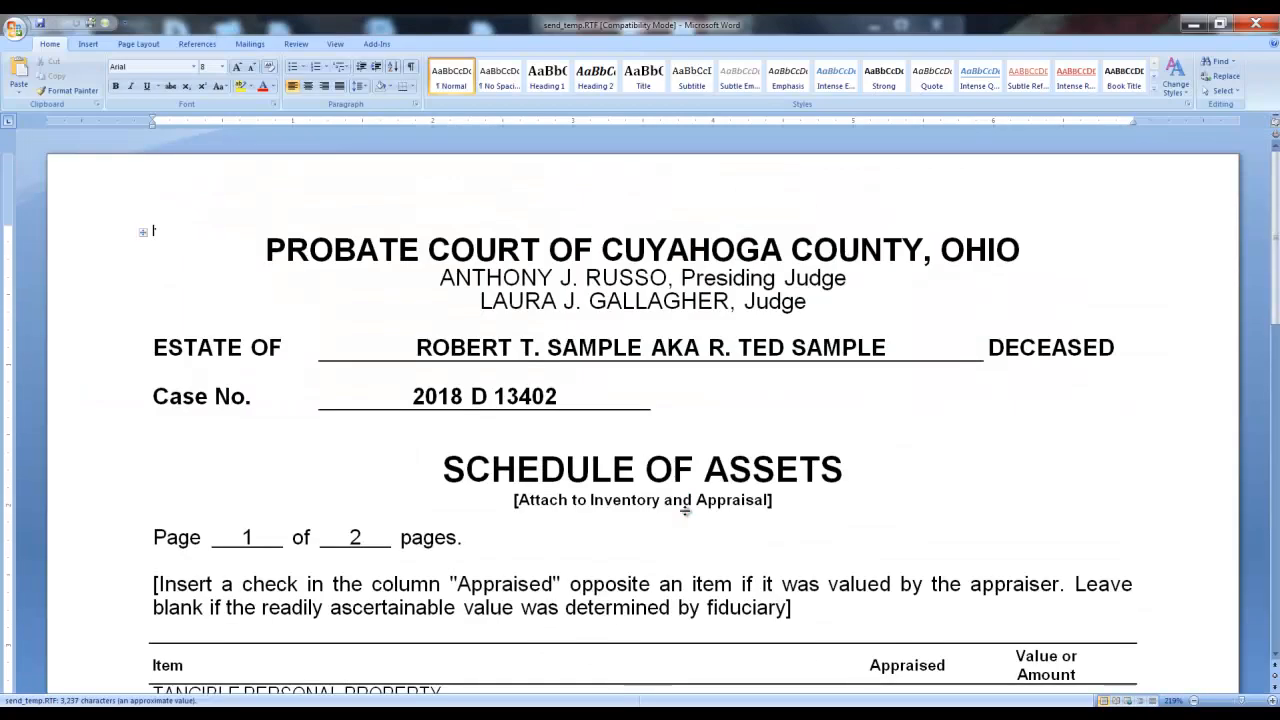
Scroll through the Schedule of Assets preview to examine how the asset rows are spaced, then close it.
scroll(685, 510, down, 1)
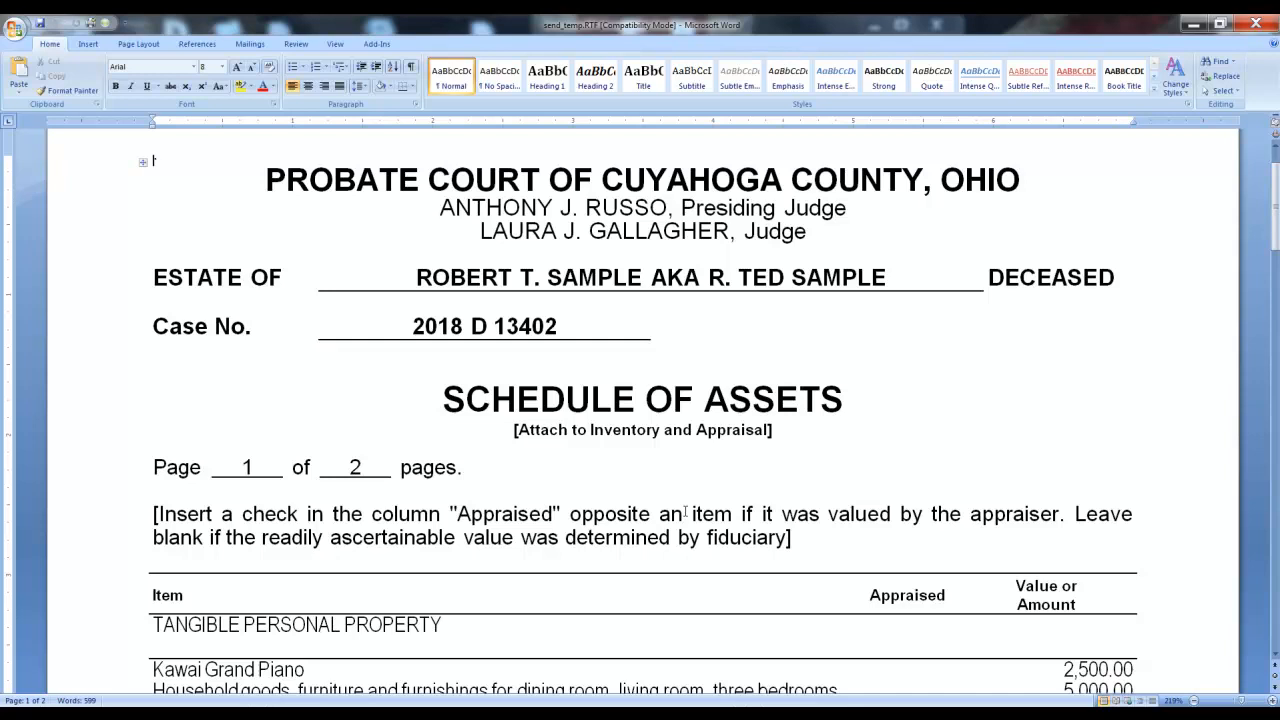
scroll(685, 512, down, 1)
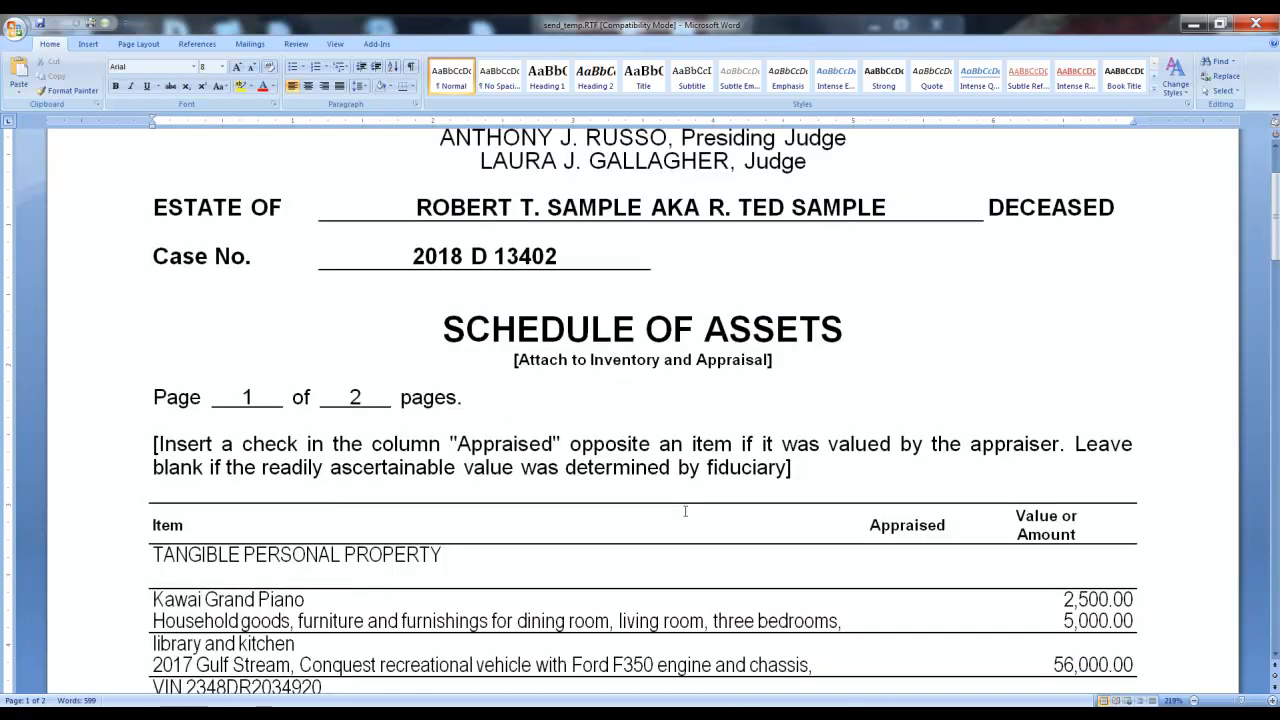
scroll(685, 512, down, 1)
scroll(685, 511, down, 1)
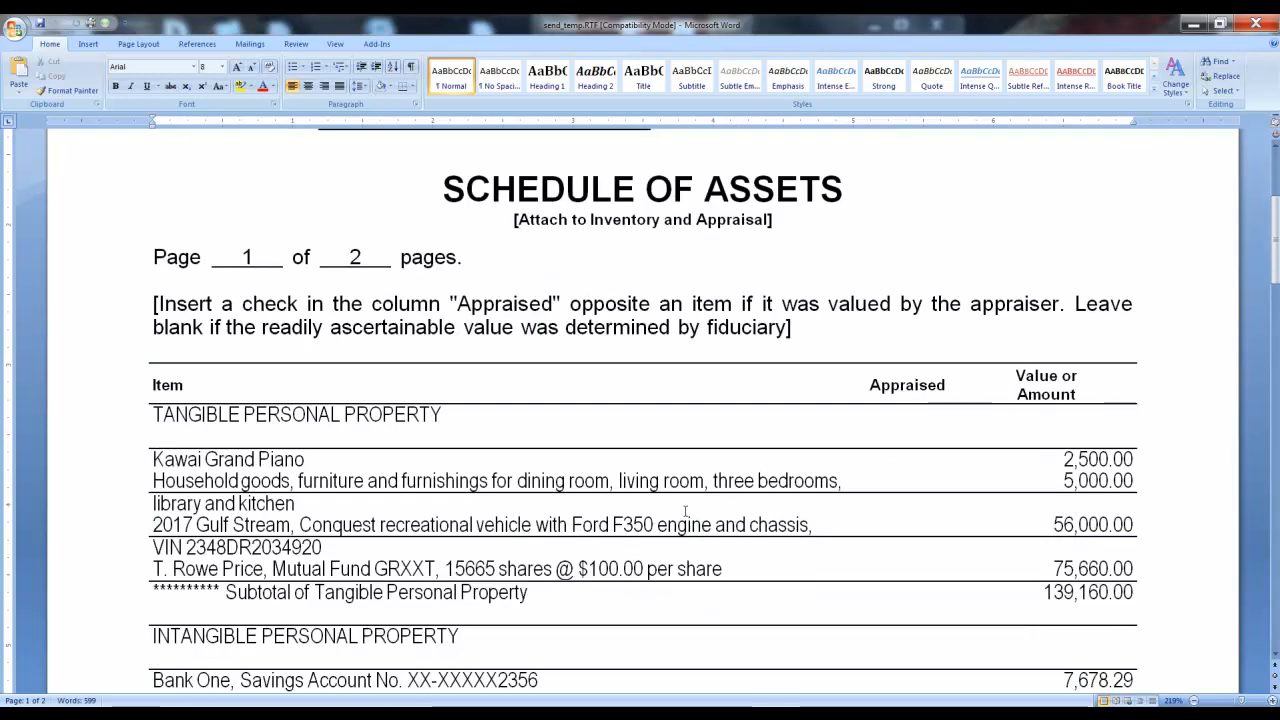
scroll(685, 511, down, 1)
scroll(685, 511, down, 1)
scroll(685, 511, down, 1)
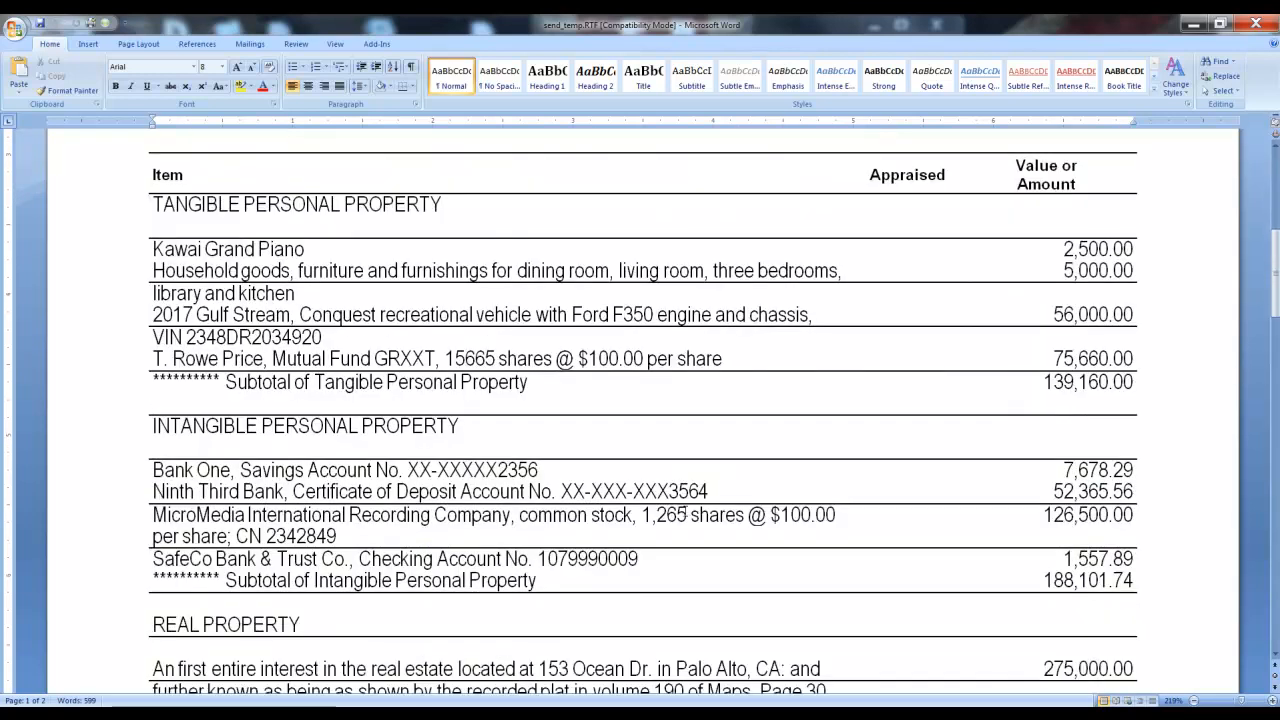
scroll(685, 512, down, 1)
scroll(685, 510, down, 1)
scroll(685, 508, down, 1)
scroll(685, 511, down, 1)
scroll(685, 511, down, 1)
scroll(685, 511, down, 1)
scroll(685, 511, down, 1)
scroll(685, 511, down, 3)
scroll(684, 511, down, 1)
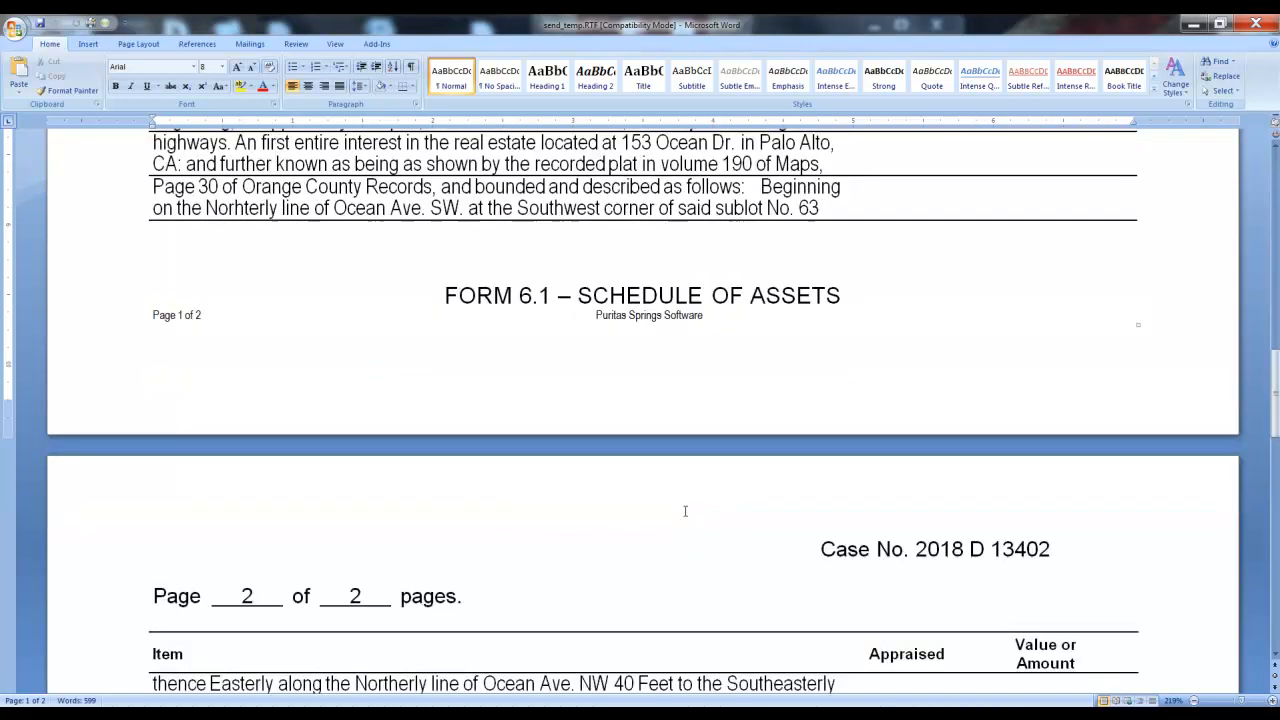
scroll(685, 511, up, 9)
scroll(685, 511, up, 2)
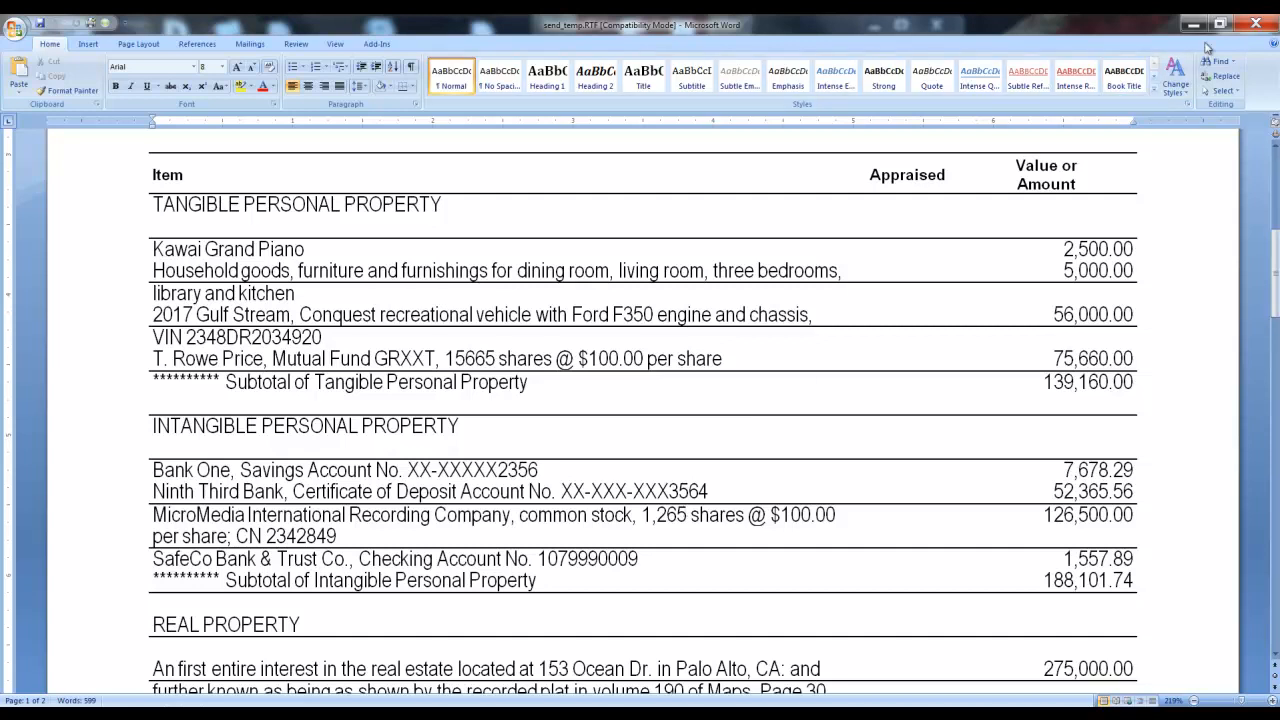
click(1254, 22)
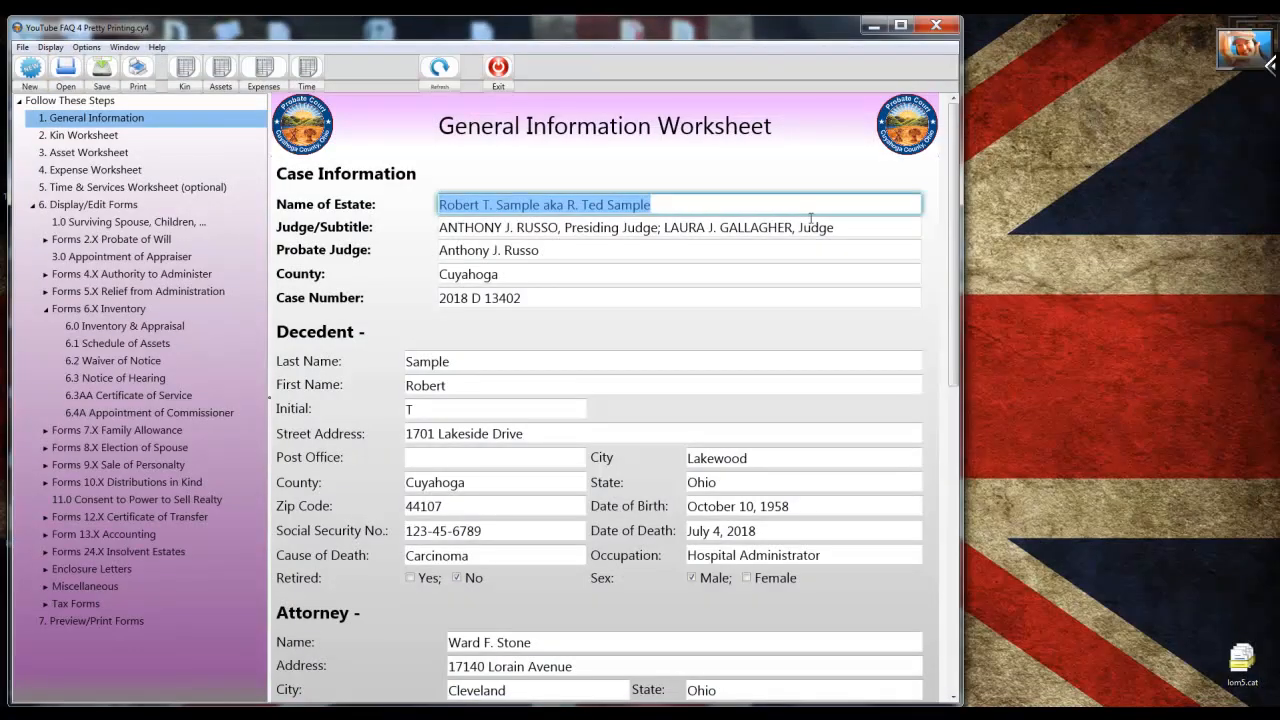
In the Asset worksheet, add a blank line at the end of every asset description, from Bank One through the real estate entry, then close it.
click(224, 82)
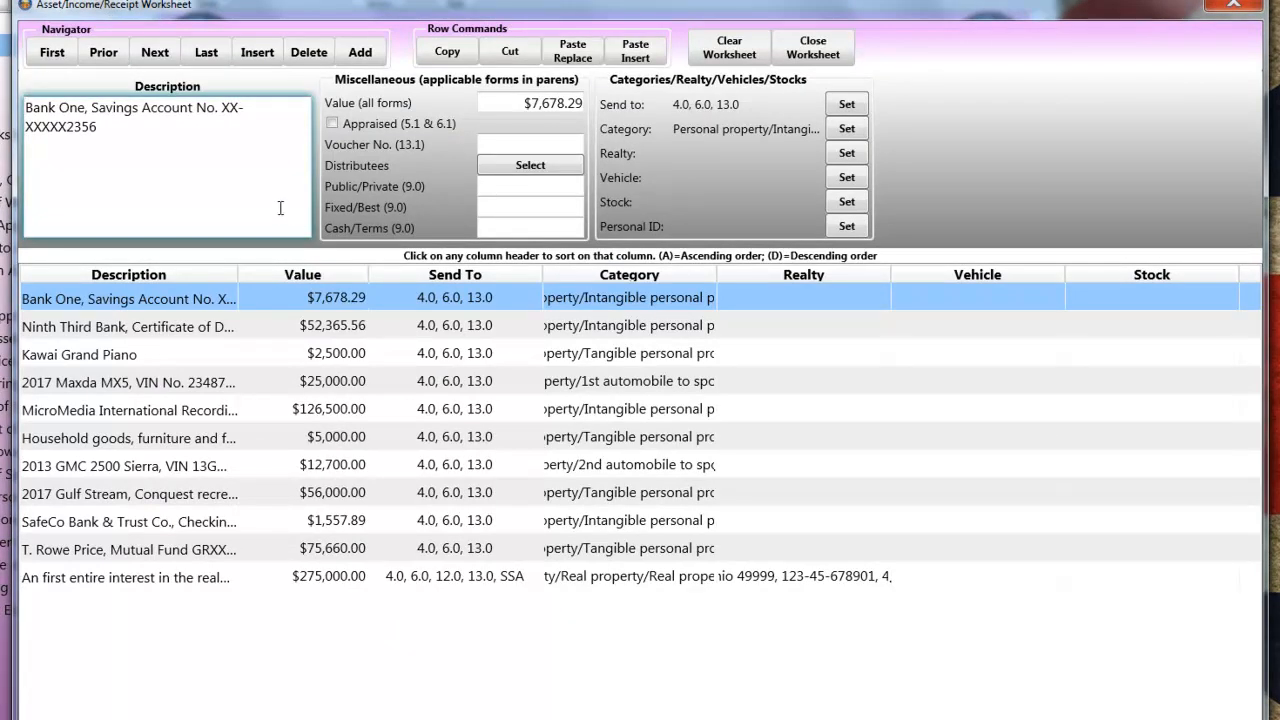
click(133, 134)
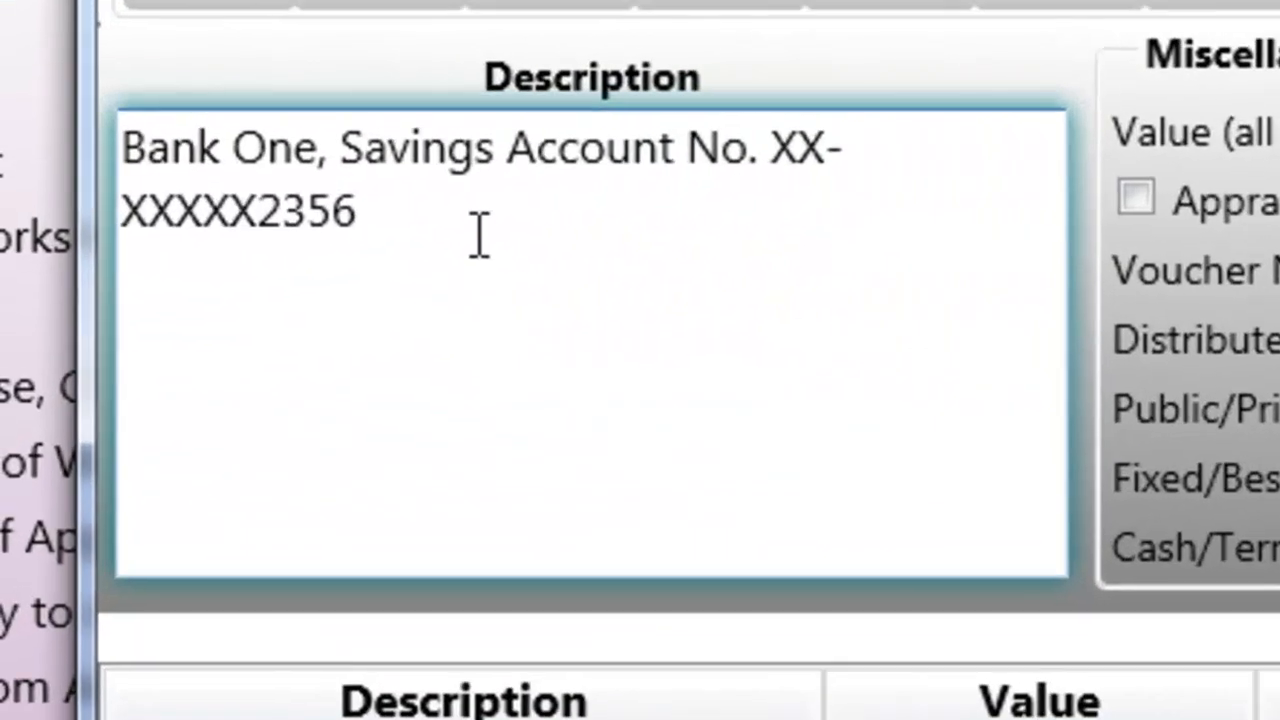
key(Return)
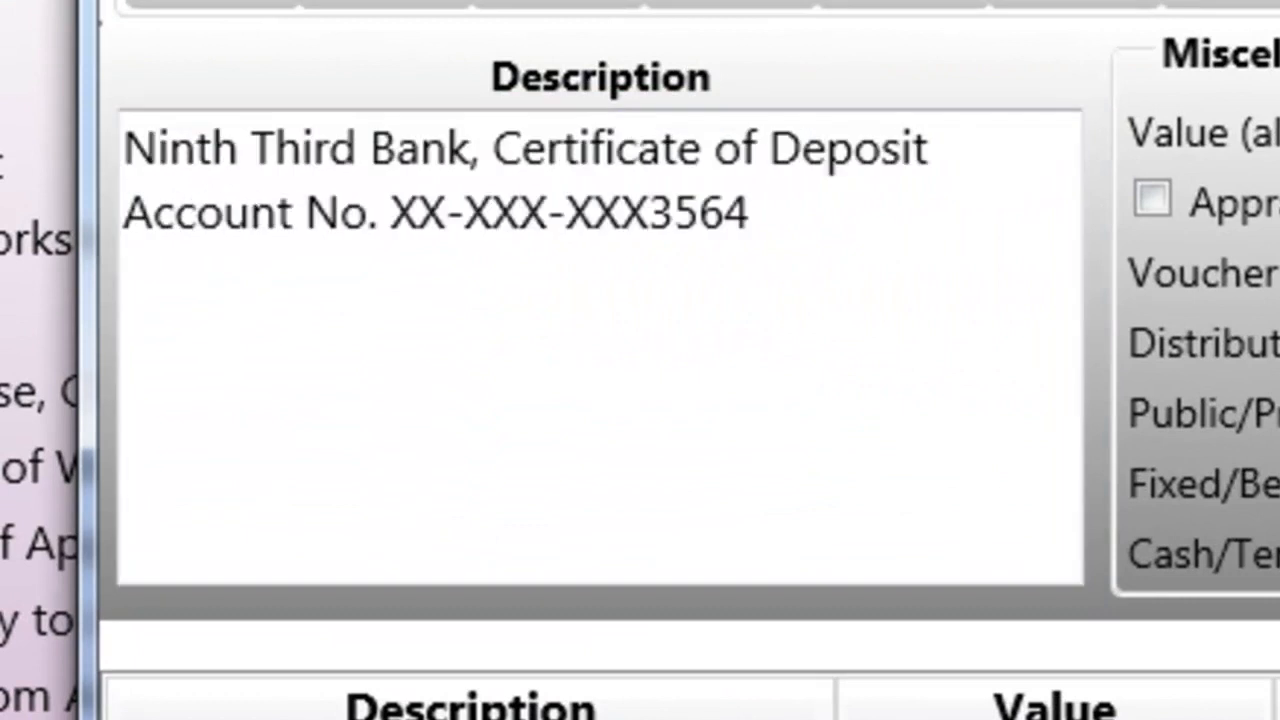
click(835, 215)
key(Return)
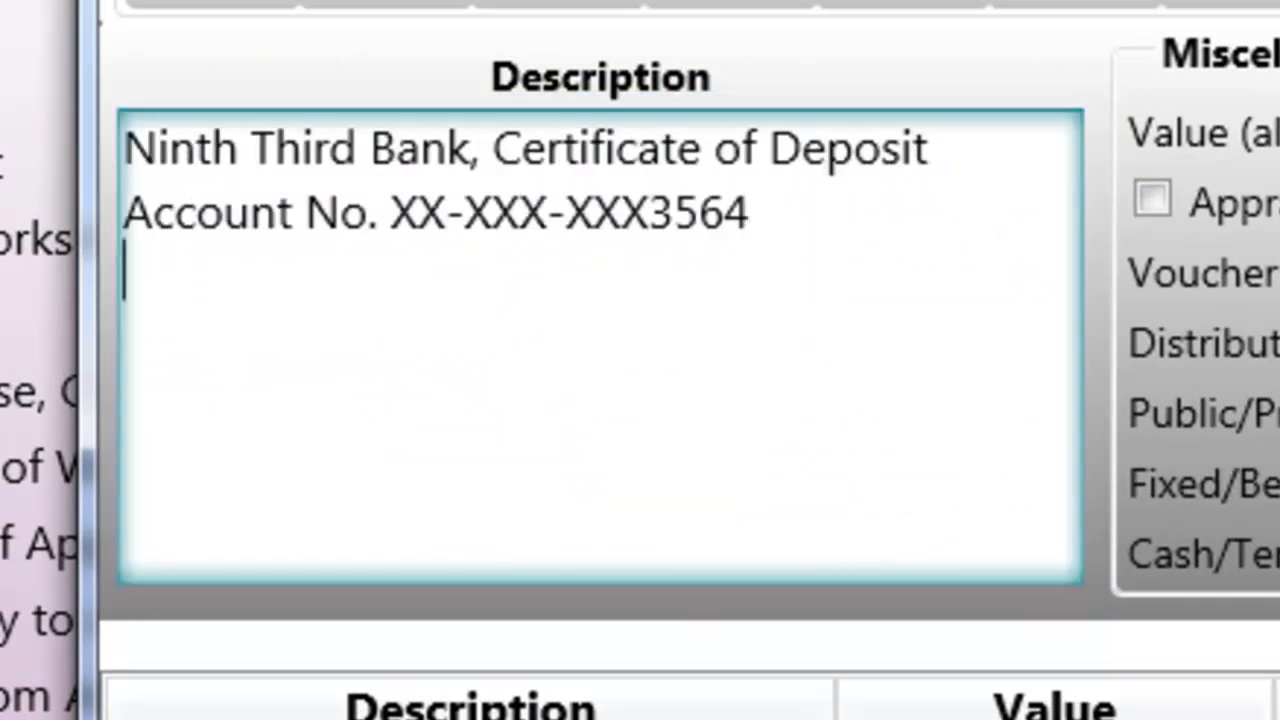
click(617, 163)
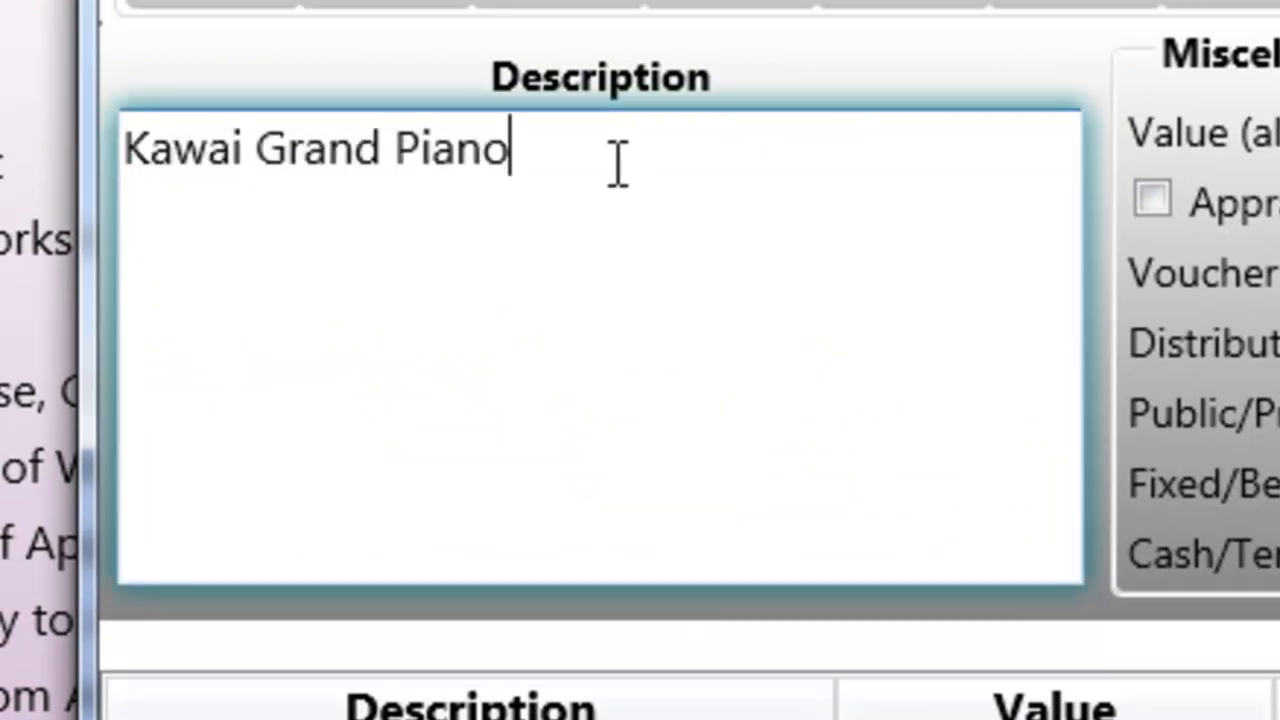
key(Return)
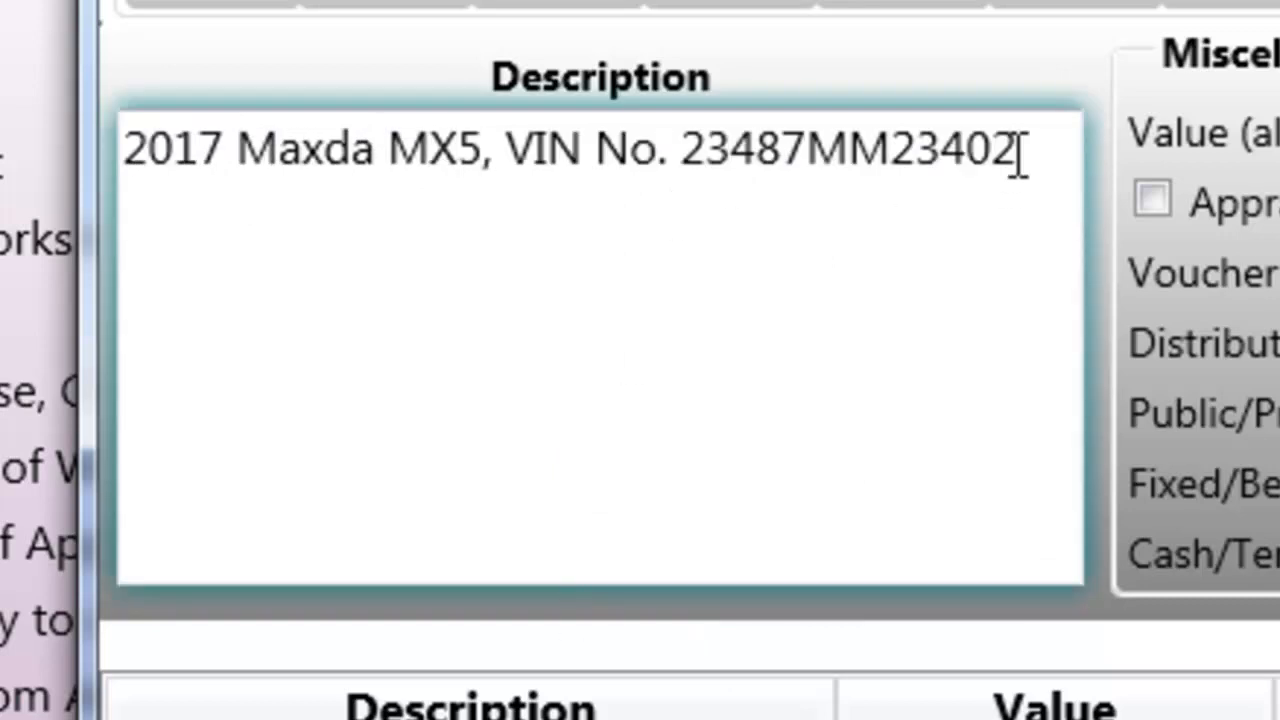
click(1020, 149)
key(Return)
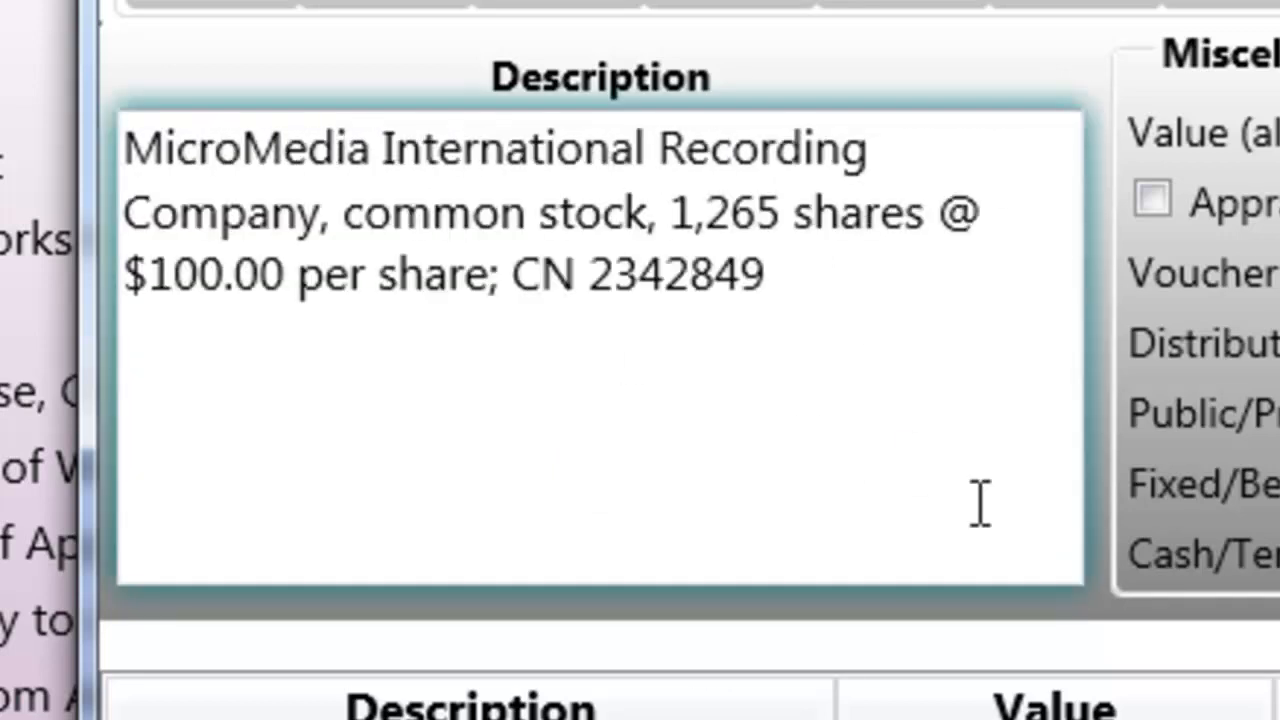
click(1000, 531)
key(Return)
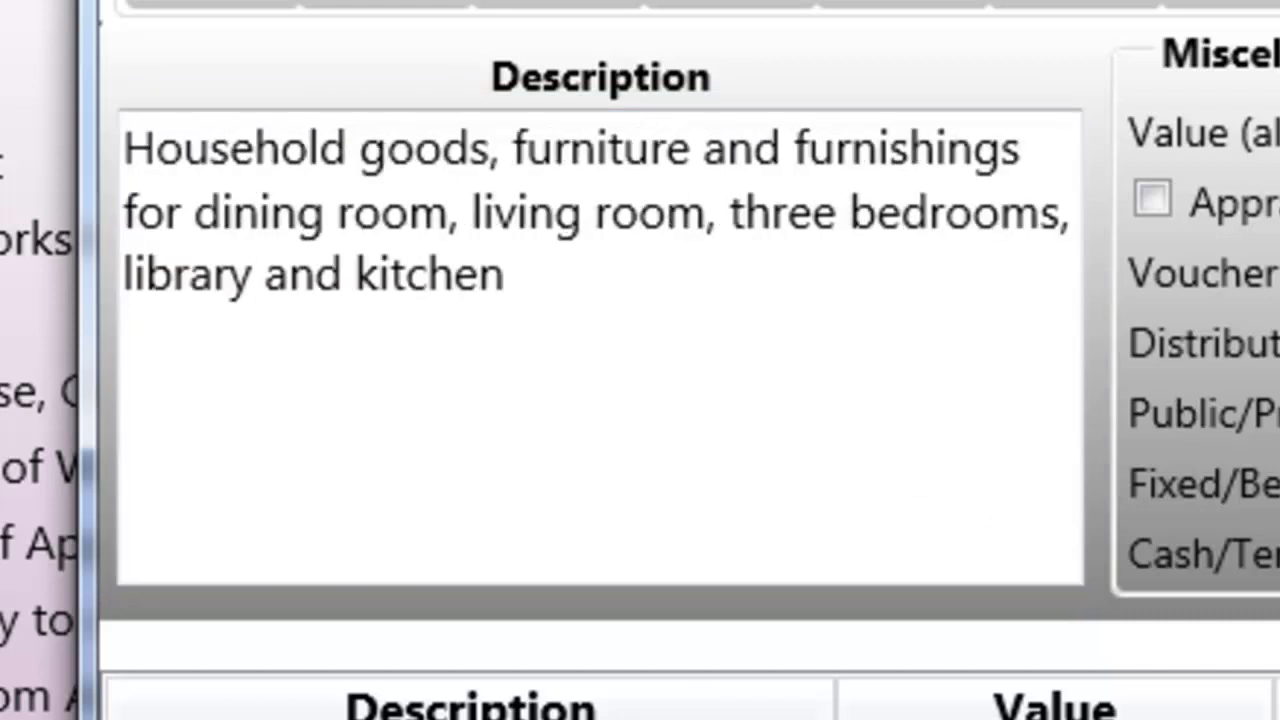
click(851, 437)
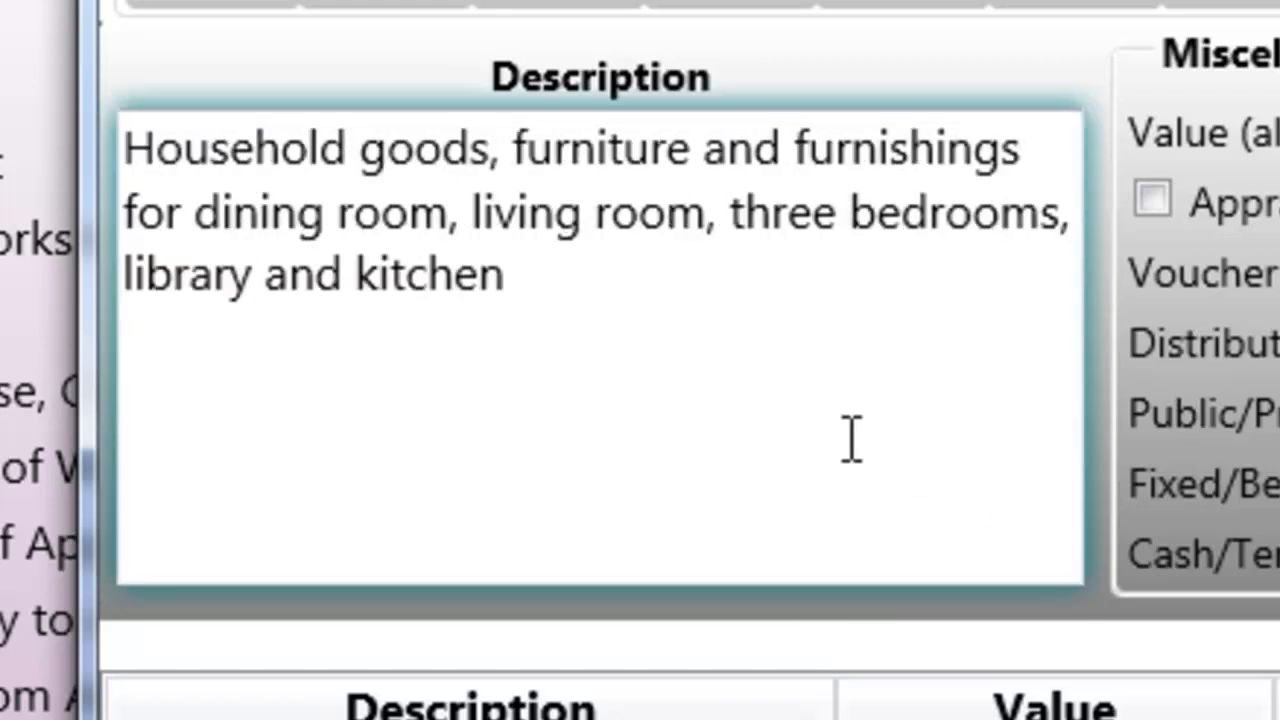
key(Return)
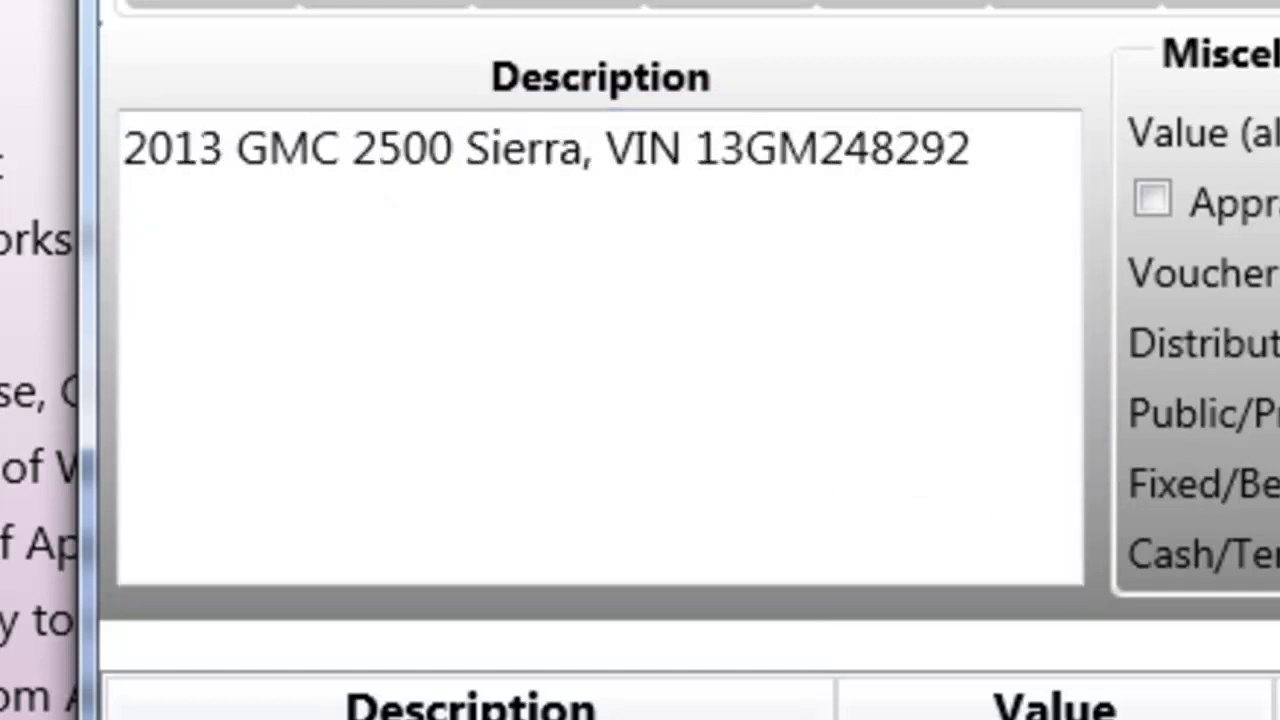
click(1018, 268)
key(Return)
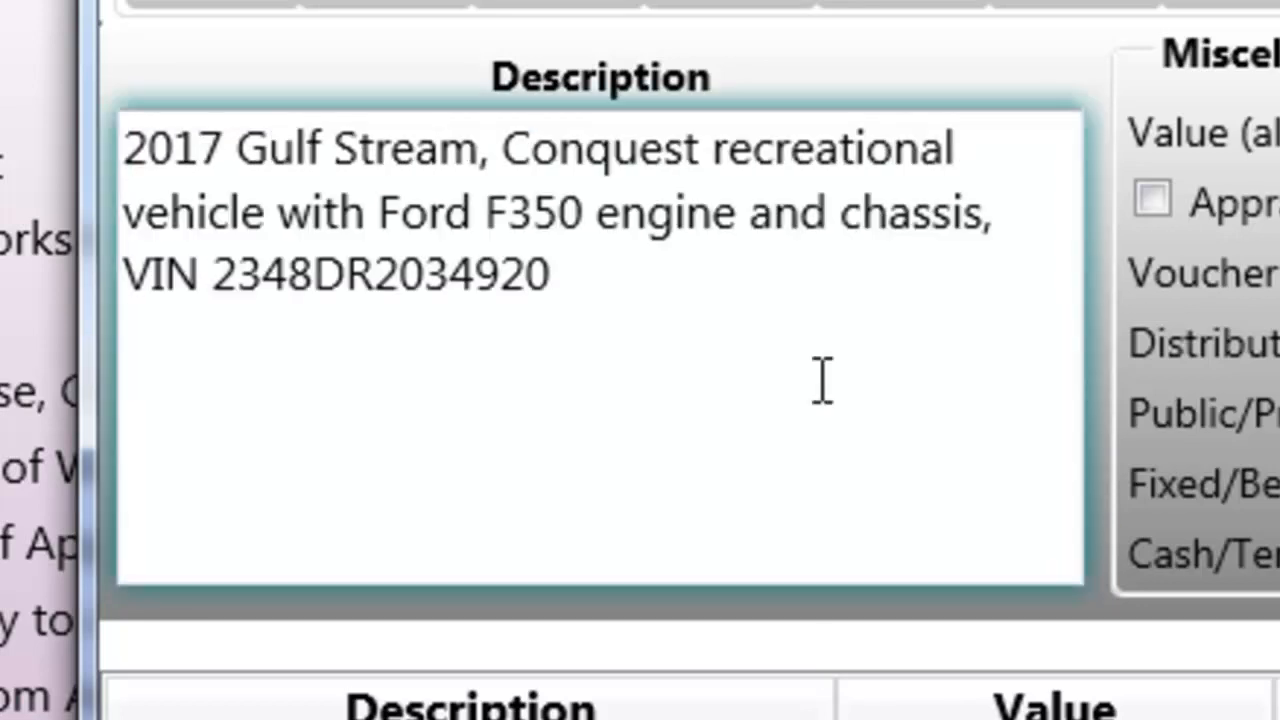
click(811, 323)
key(Return)
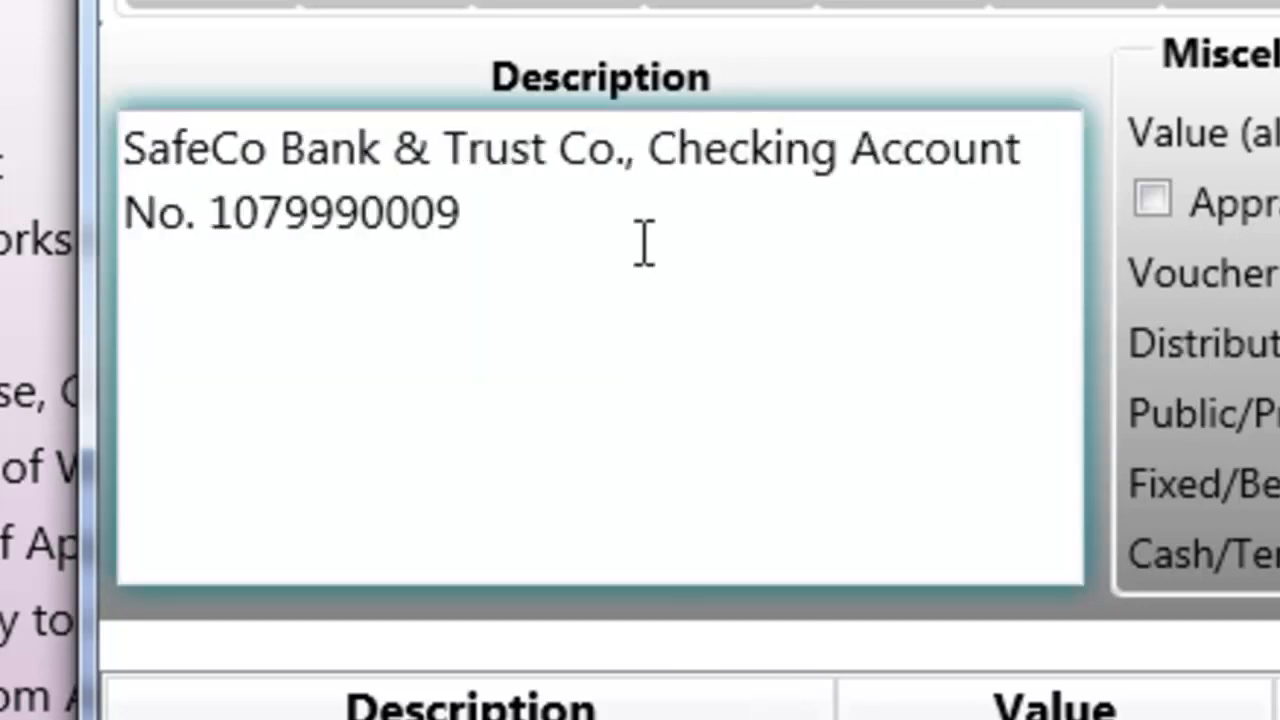
click(643, 243)
key(Return)
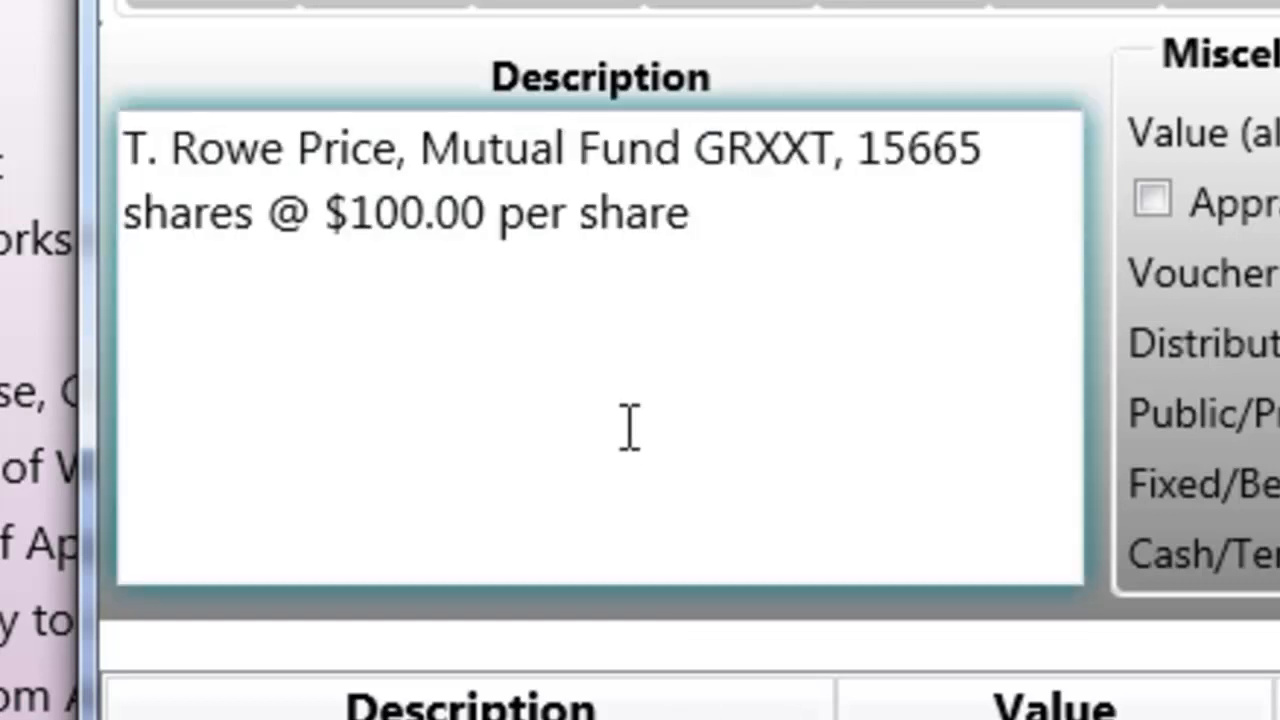
click(706, 223)
key(Return)
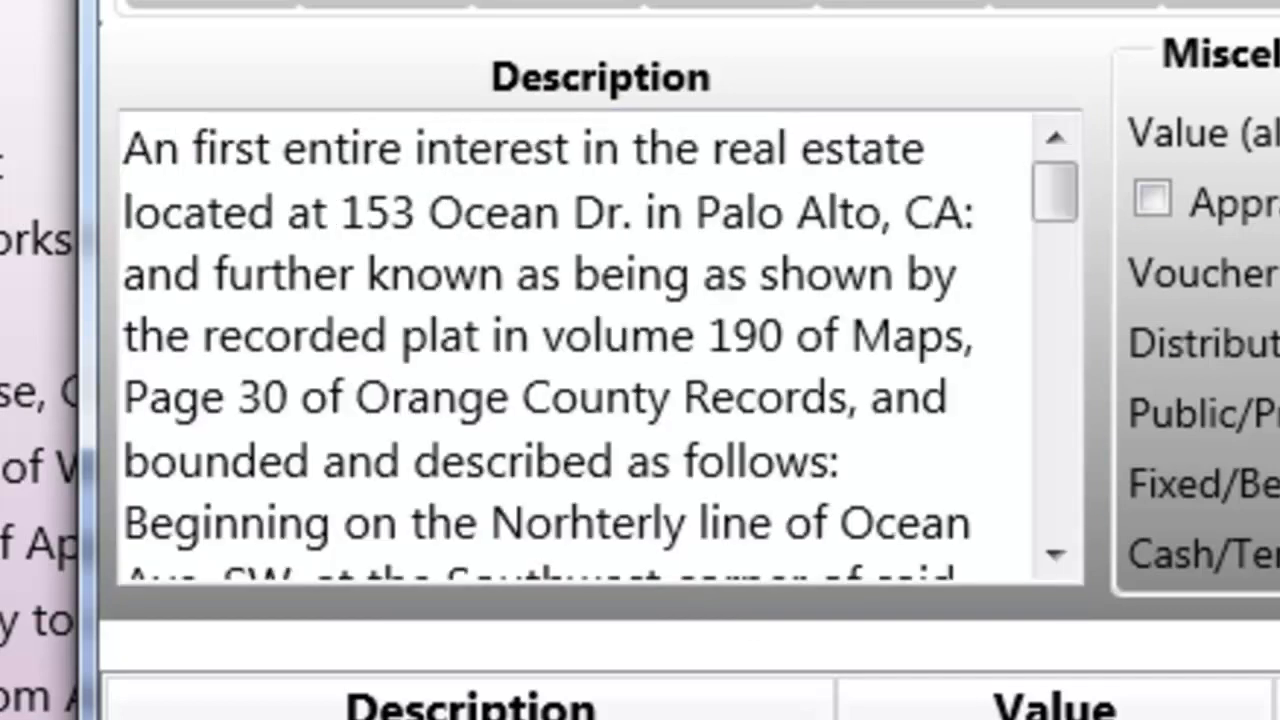
click(1064, 528)
click(1025, 560)
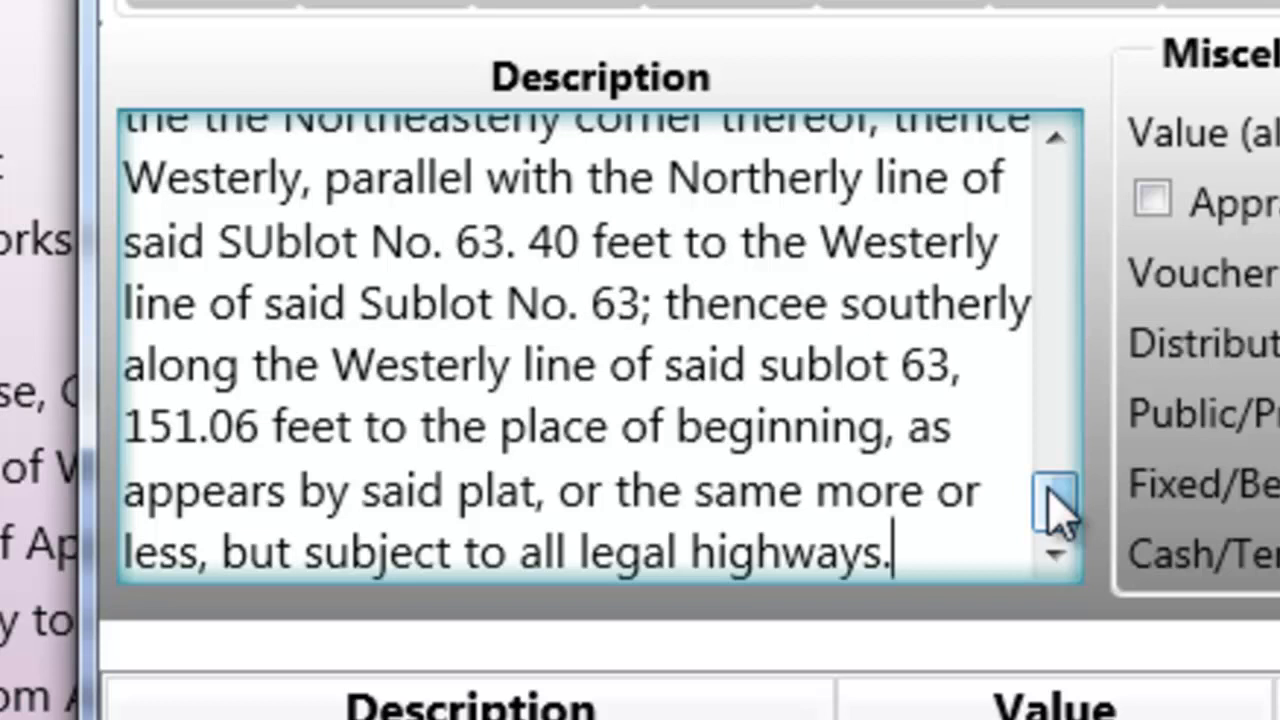
key(Return)
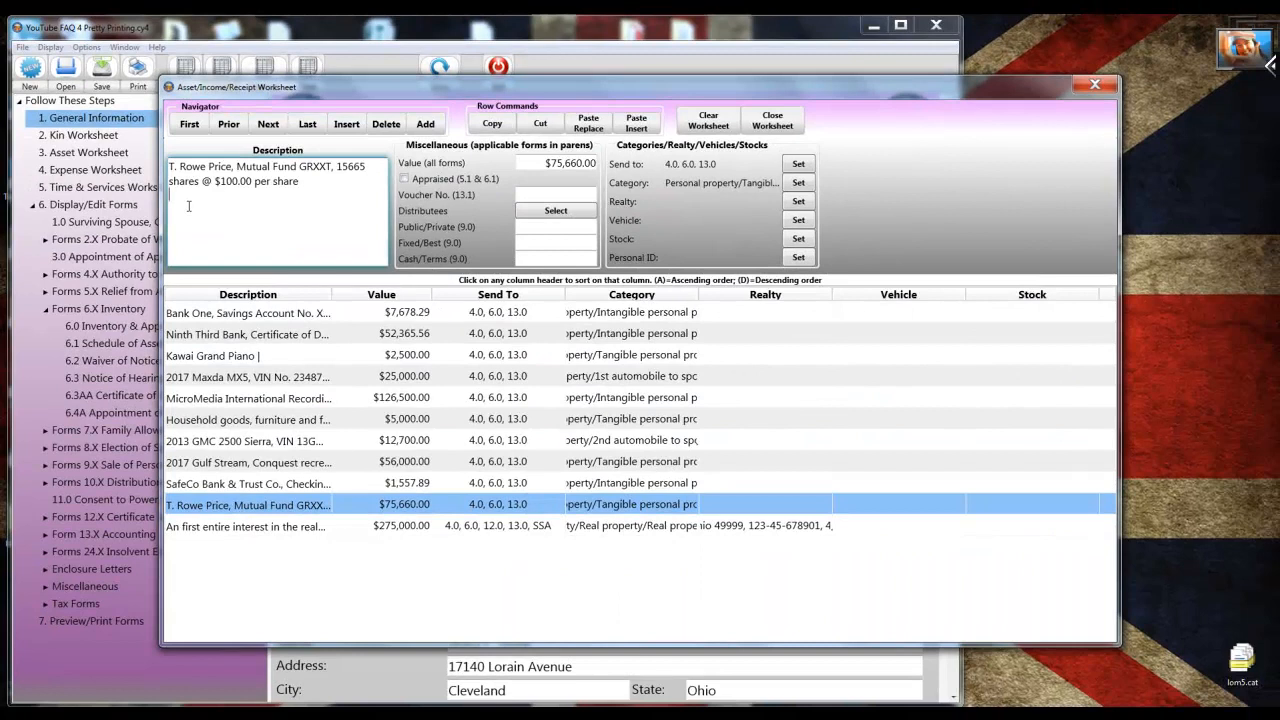
click(762, 124)
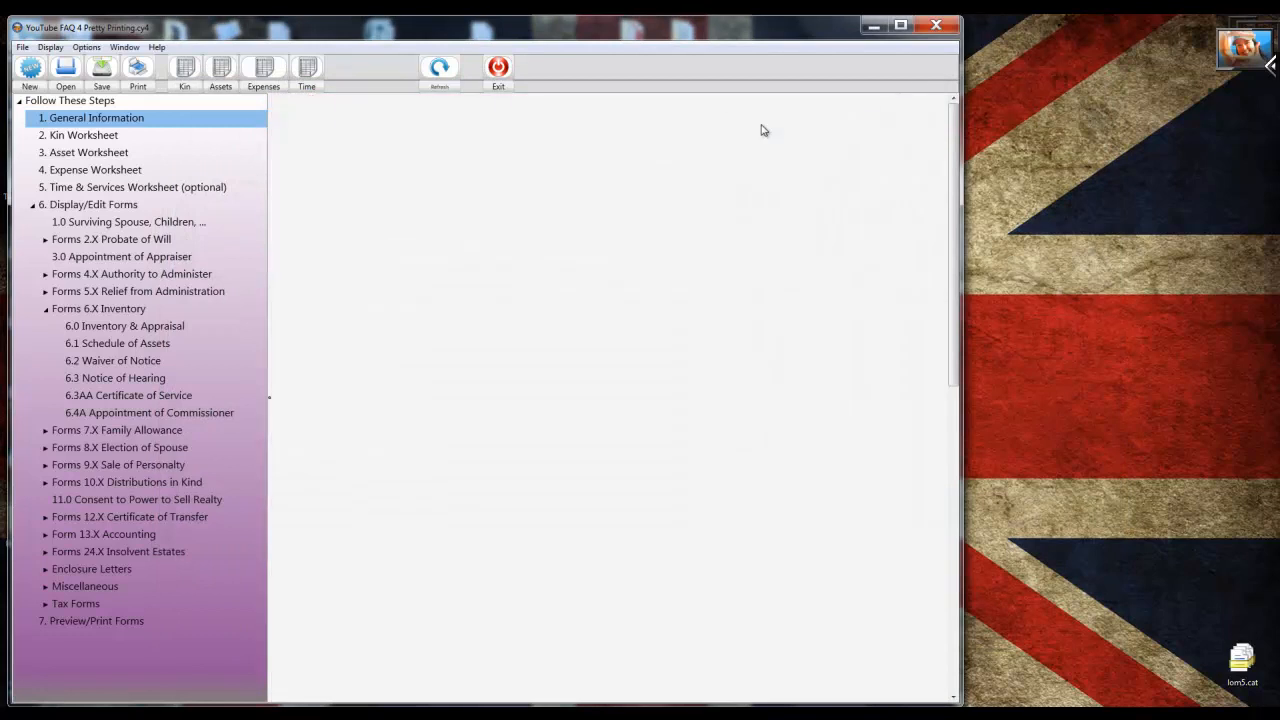
Print-preview form 6.1 Schedule of Assets again from the Forms 5-7 selection.
click(22, 47)
click(53, 162)
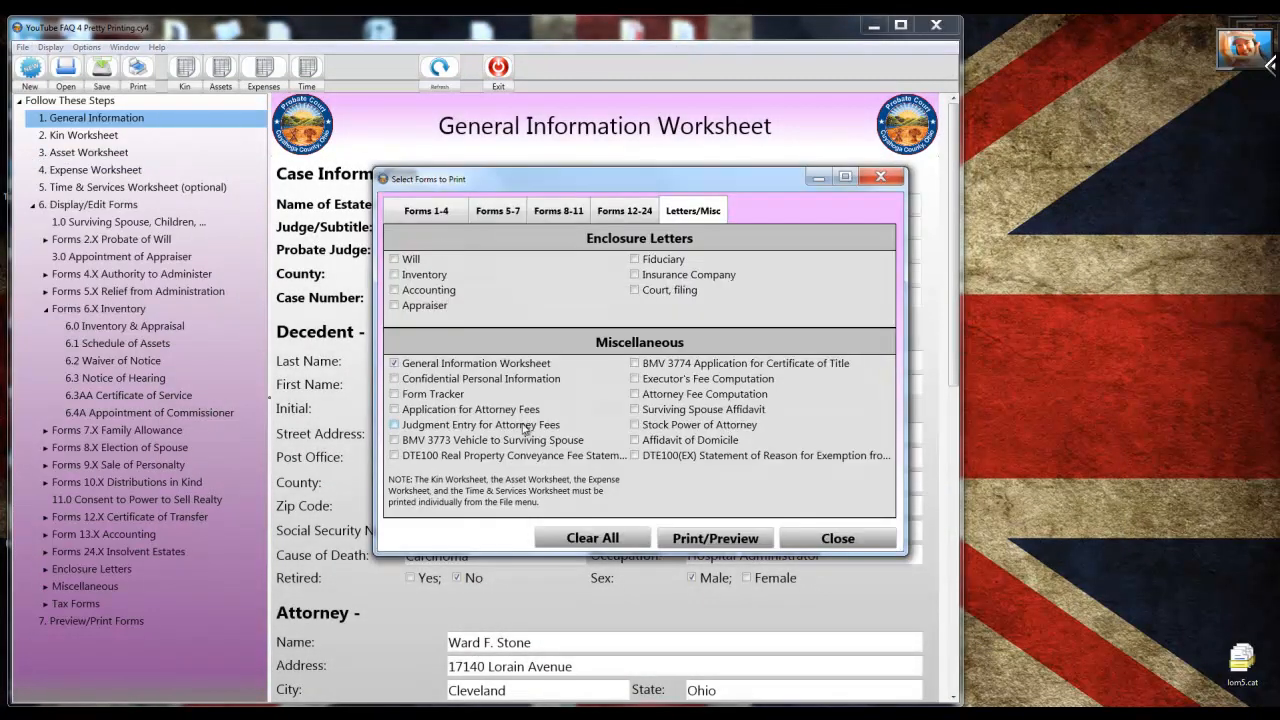
click(510, 213)
click(395, 404)
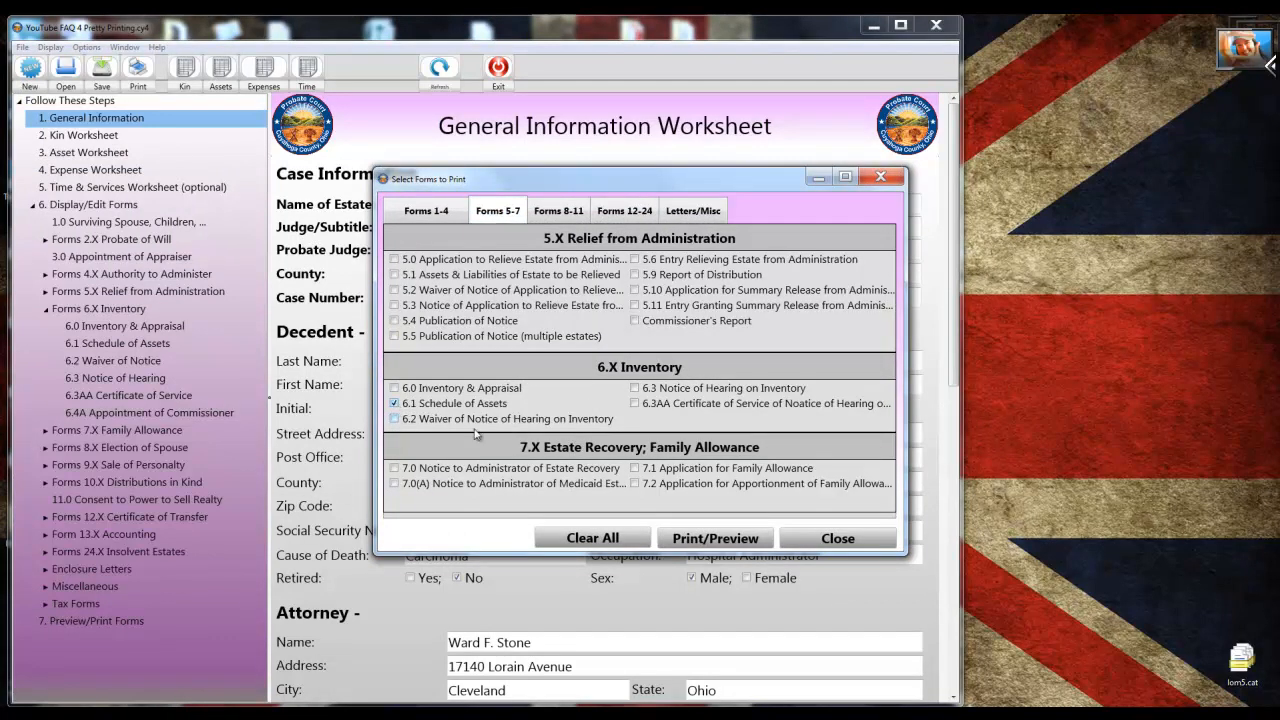
click(710, 538)
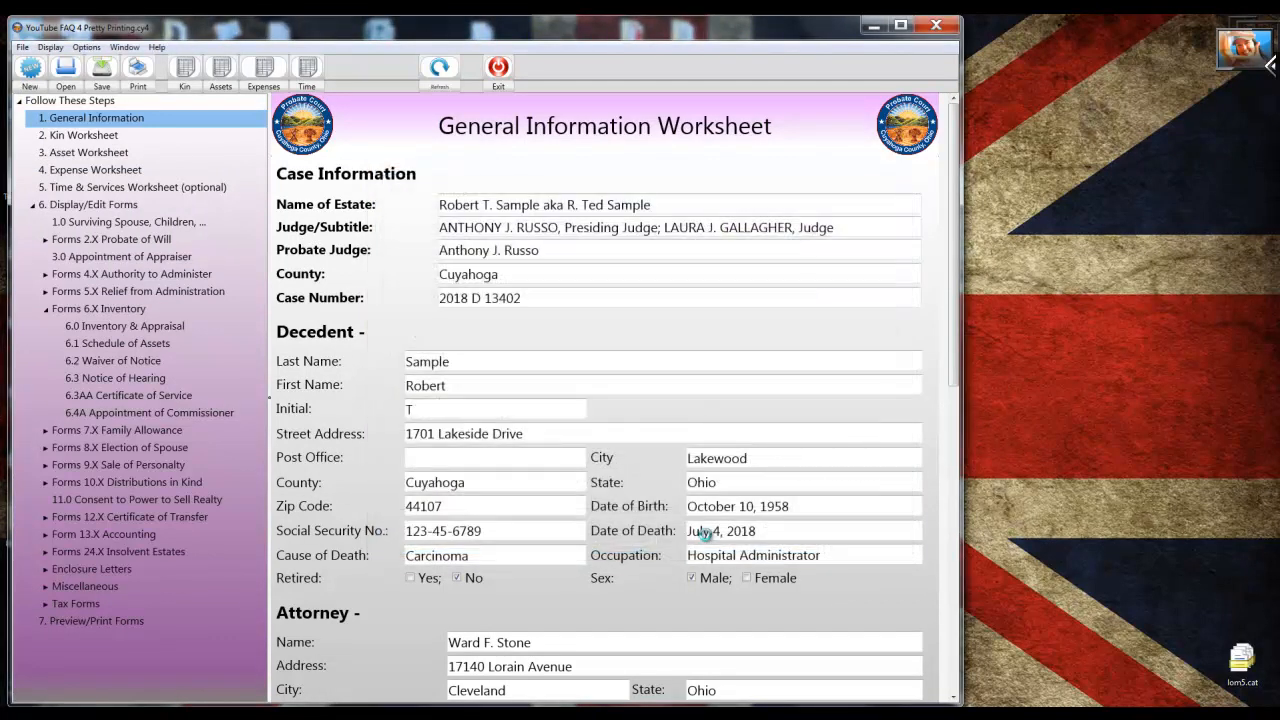
Scroll through the regenerated Schedule of Assets preview to check the row spacing and switch to a fuller document view.
scroll(706, 537, down, 2)
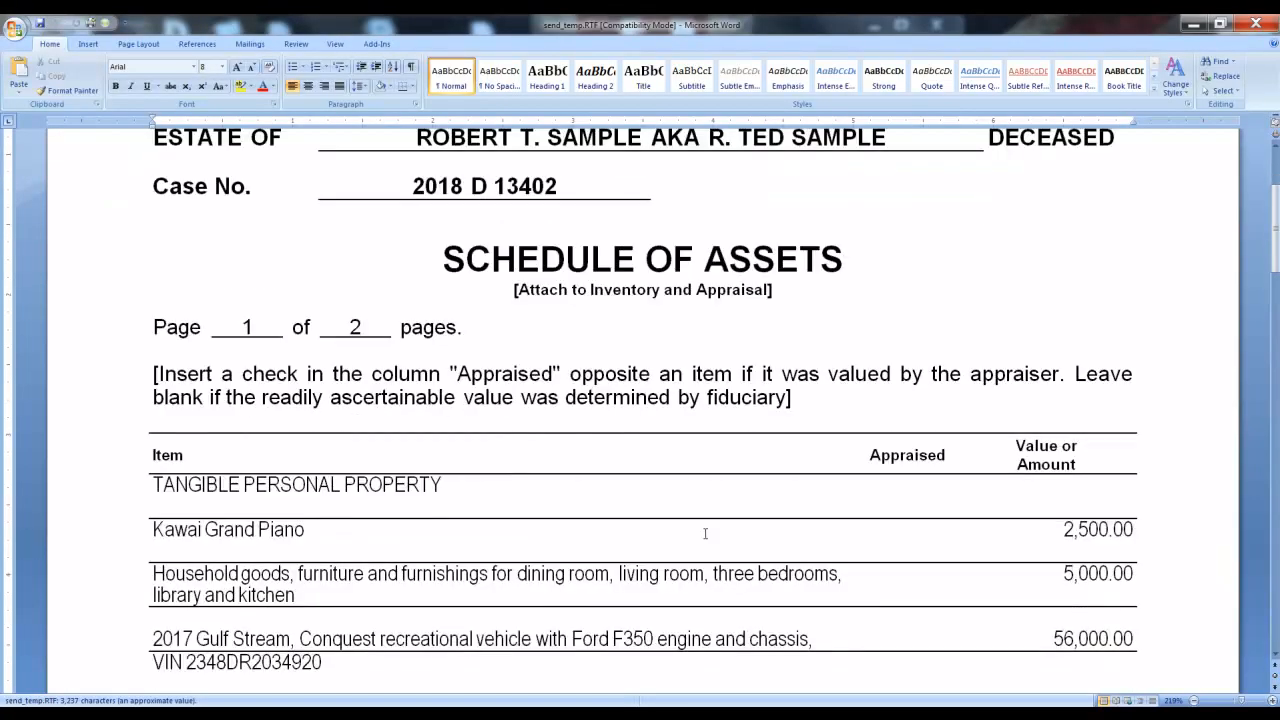
scroll(705, 534, down, 1)
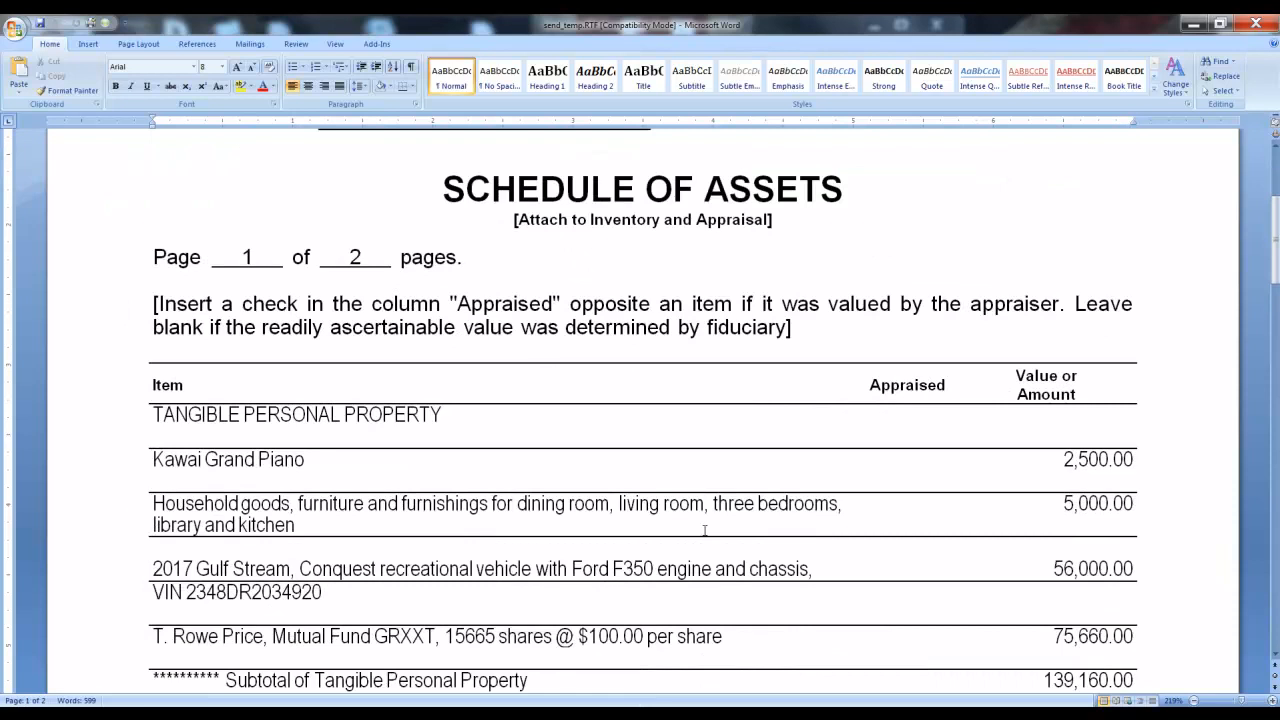
scroll(703, 531, down, 1)
scroll(703, 531, down, 2)
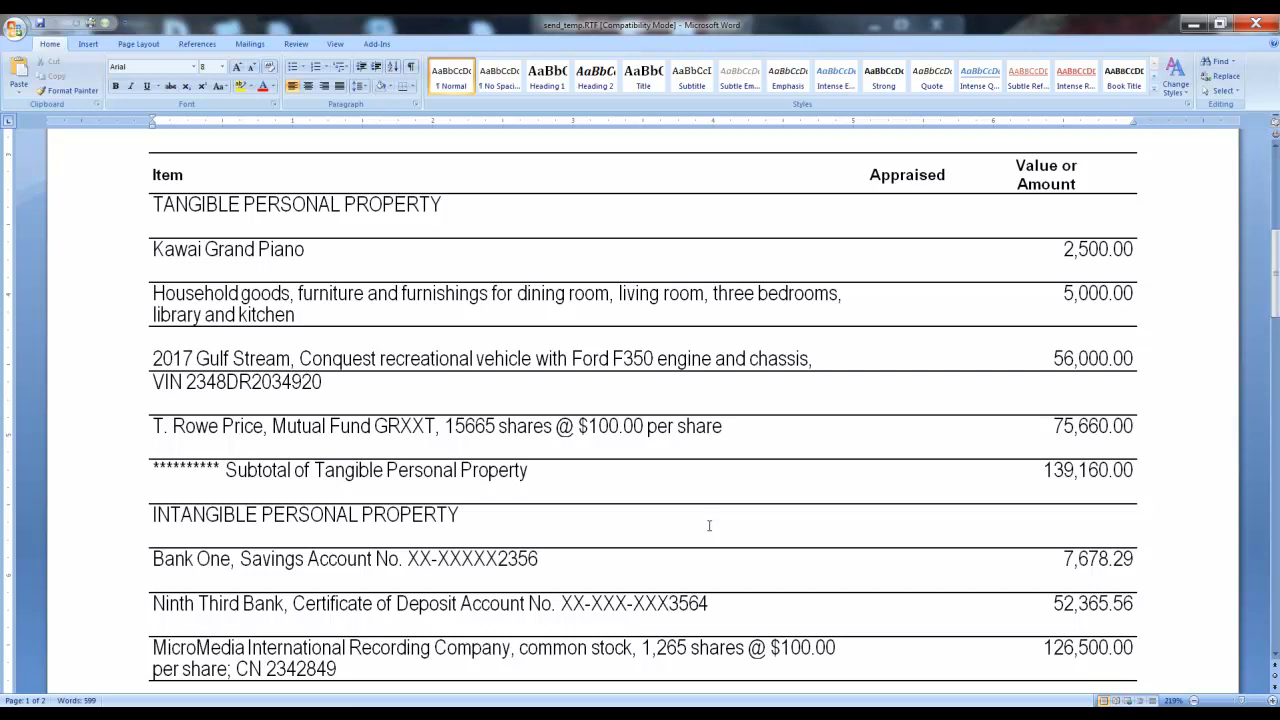
click(337, 46)
click(50, 76)
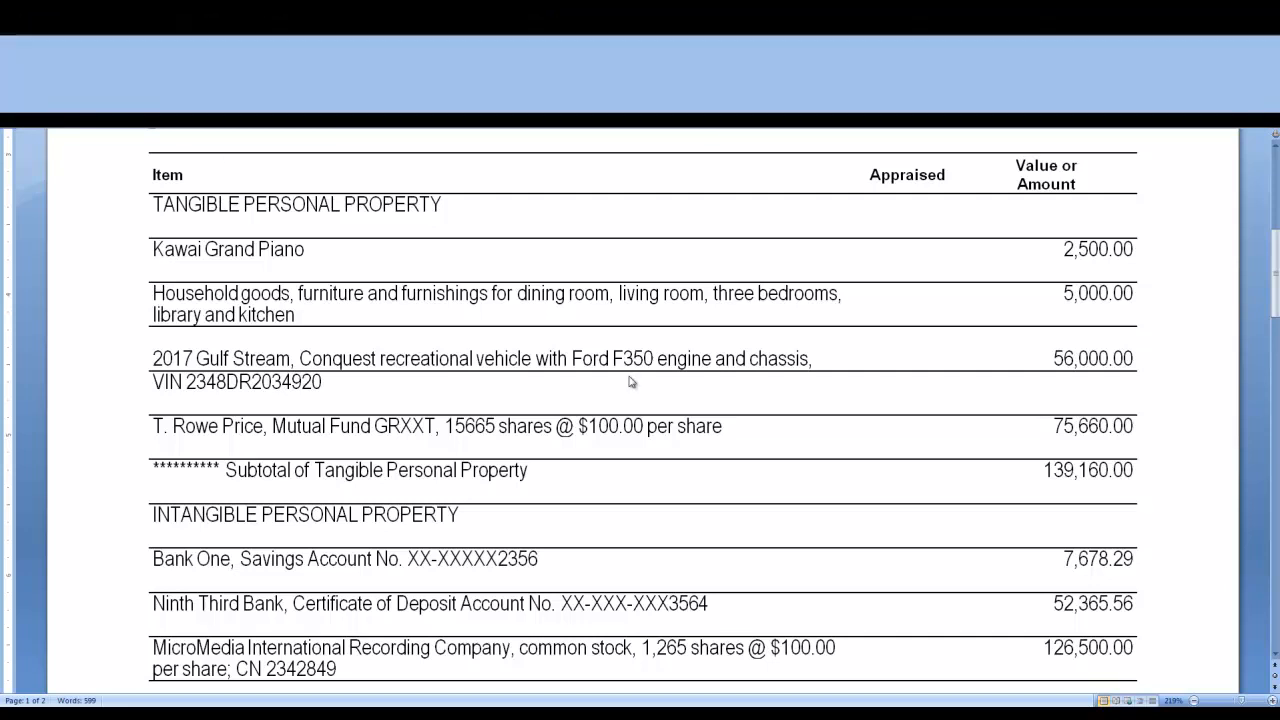